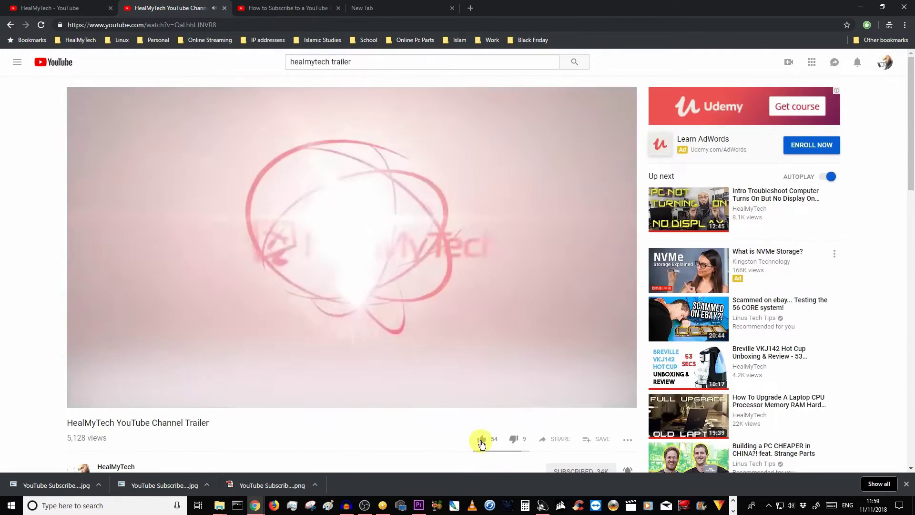
Give the HealMyTech YouTube Channel Trailer video a thumbs-up like.
{"action": "left_click", "coordinate": [481, 441]}
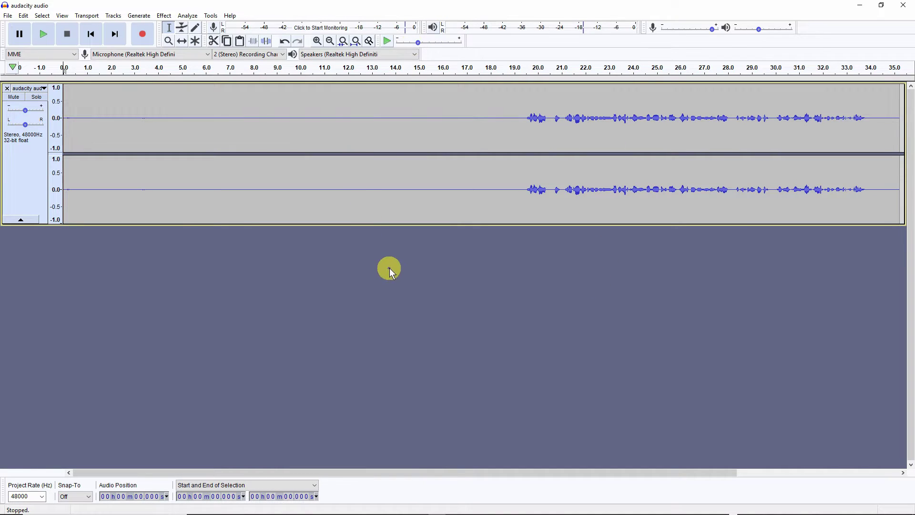
Open and cancel Preferences, then close the stereo recording track, leaving an empty project.
{"action": "left_click", "coordinate": [24, 16]}
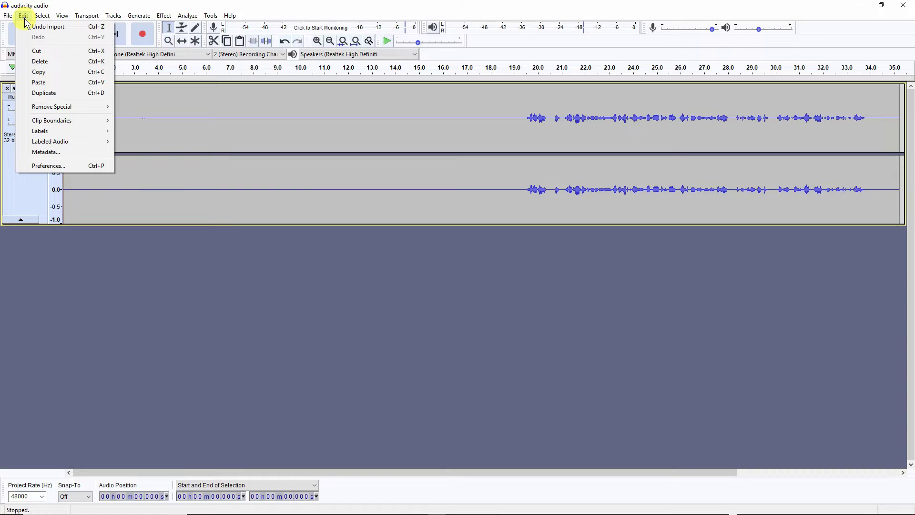
{"action": "left_click", "coordinate": [50, 165]}
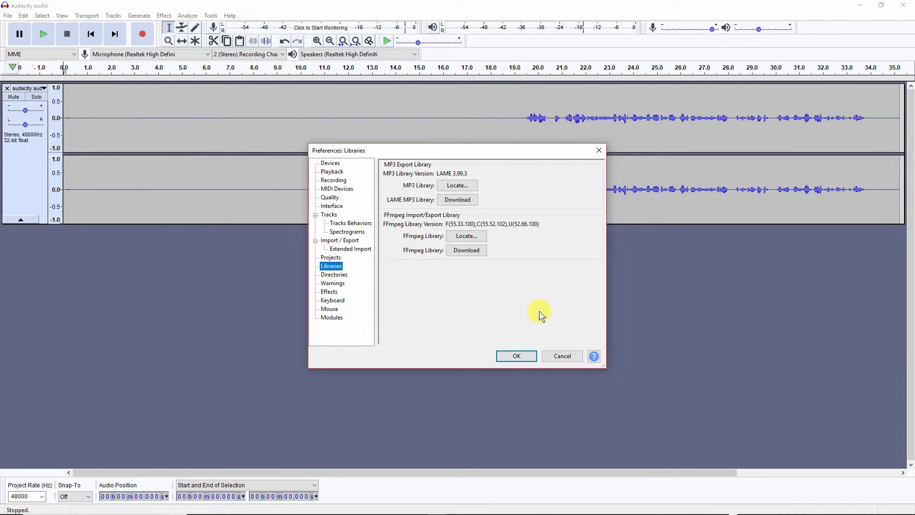
{"action": "left_click", "coordinate": [558, 357]}
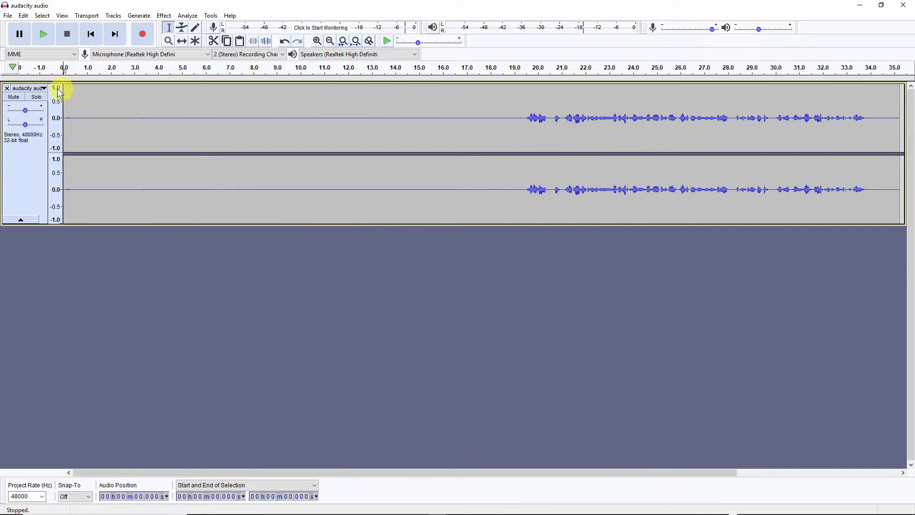
{"action": "left_click", "coordinate": [7, 88]}
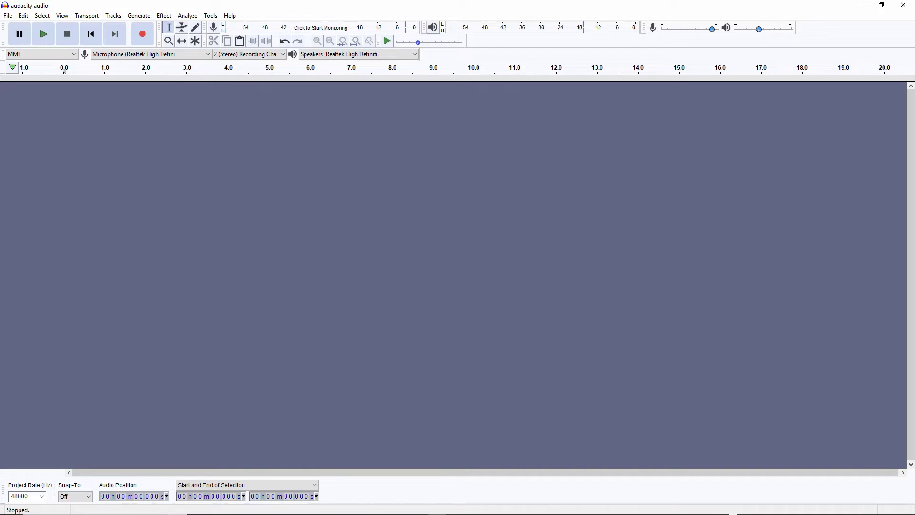
Open the audacity audio file from Videos > 0000 better audio audacity > 03 Audio, importing a copy.
{"action": "left_click", "coordinate": [7, 16]}
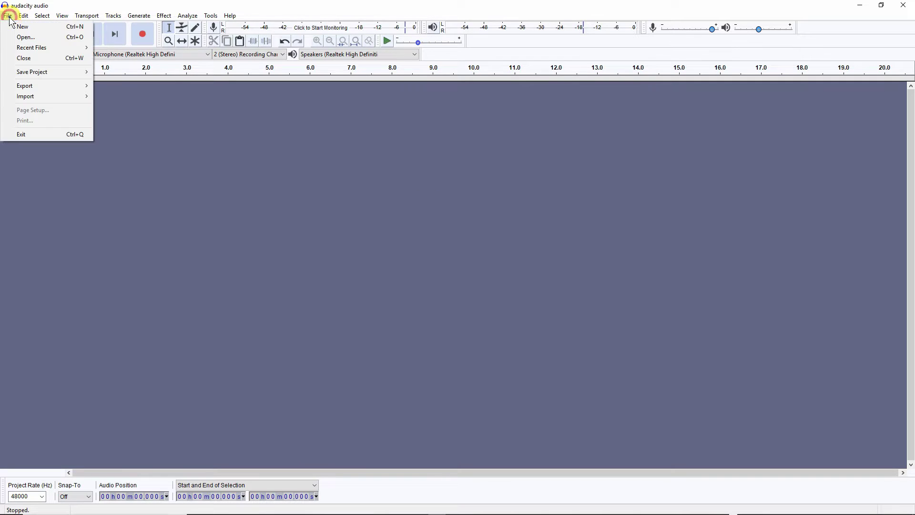
{"action": "left_click", "coordinate": [29, 37]}
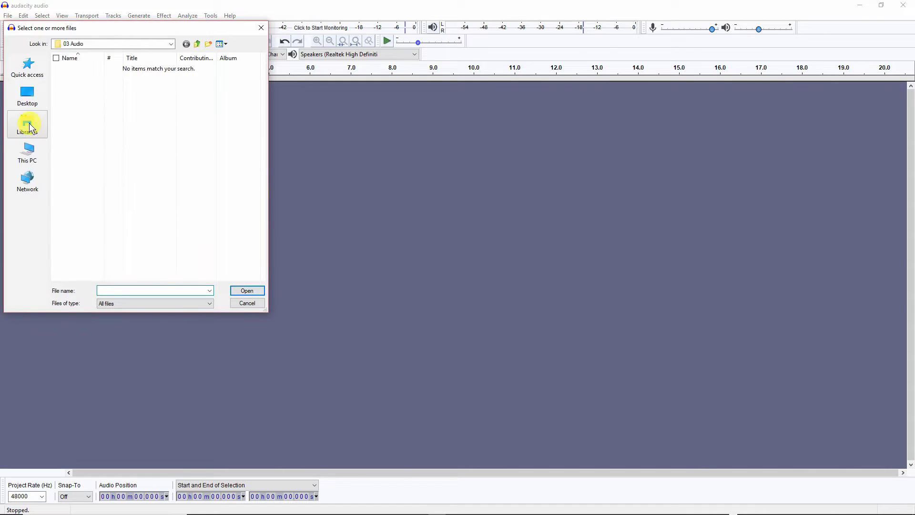
{"action": "left_click", "coordinate": [27, 133]}
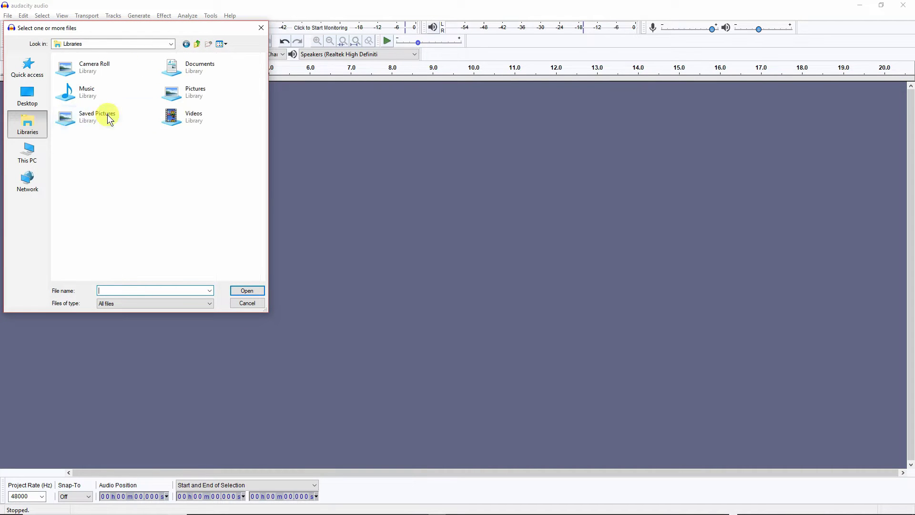
{"action": "double_click", "coordinate": [191, 115]}
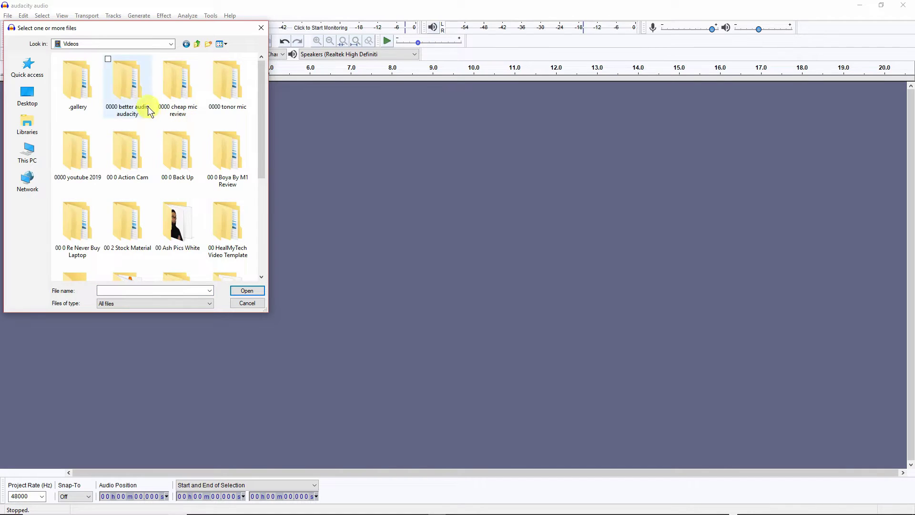
{"action": "double_click", "coordinate": [141, 93]}
{"action": "double_click", "coordinate": [172, 96]}
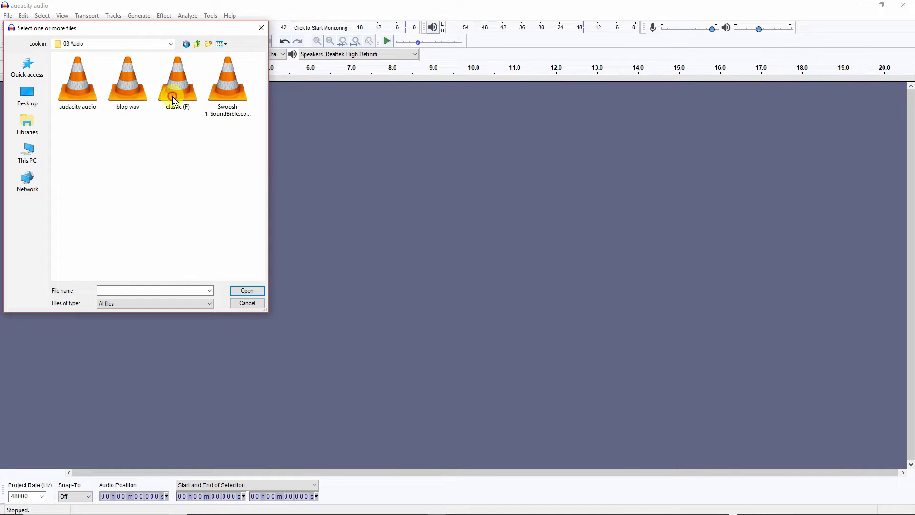
{"action": "left_click", "coordinate": [85, 92]}
{"action": "double_click", "coordinate": [86, 92]}
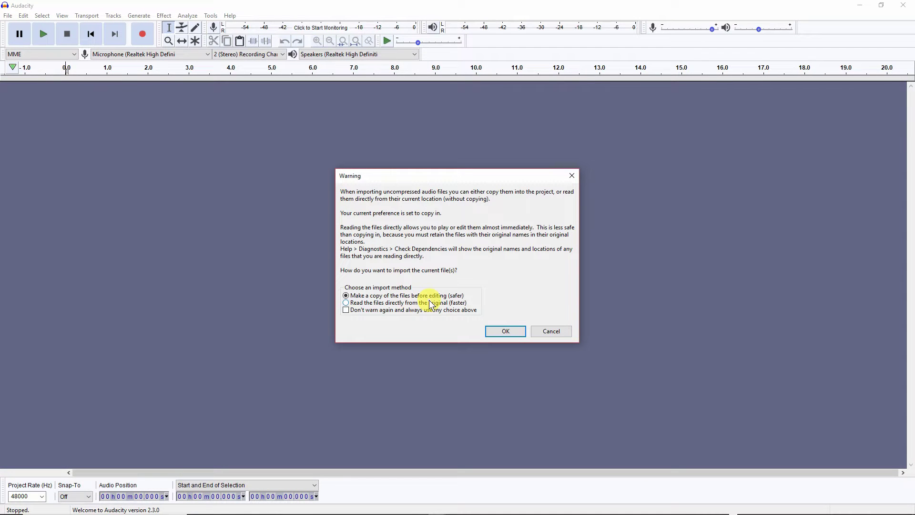
{"action": "left_click", "coordinate": [514, 332]}
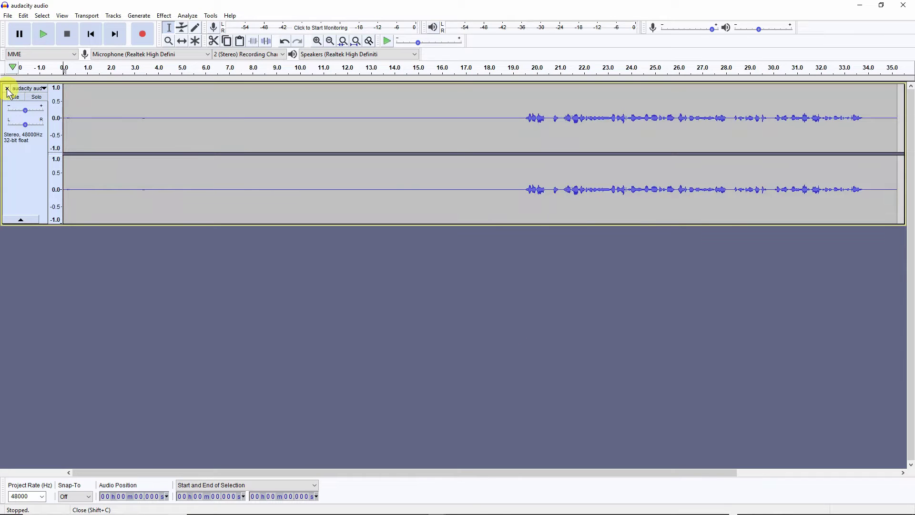
Remove the imported track and re-import the audio file by dragging it in.
{"action": "left_click", "coordinate": [7, 89]}
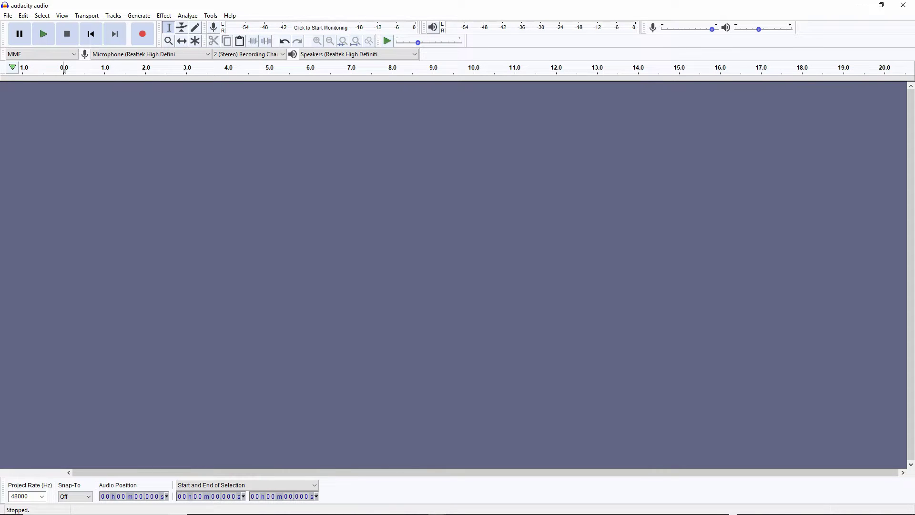
{"action": "left_click_drag", "start_coordinate": [0, 195], "coordinate": [371, 201]}
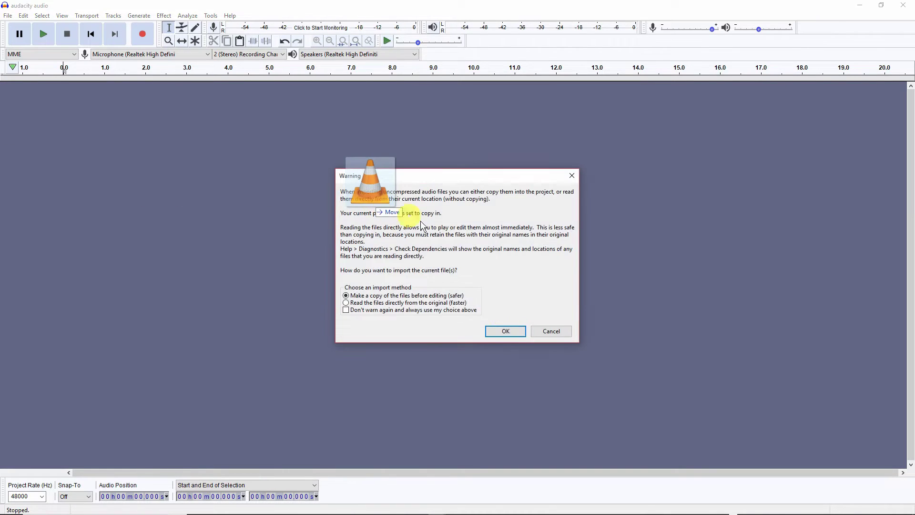
{"action": "left_click", "coordinate": [505, 331]}
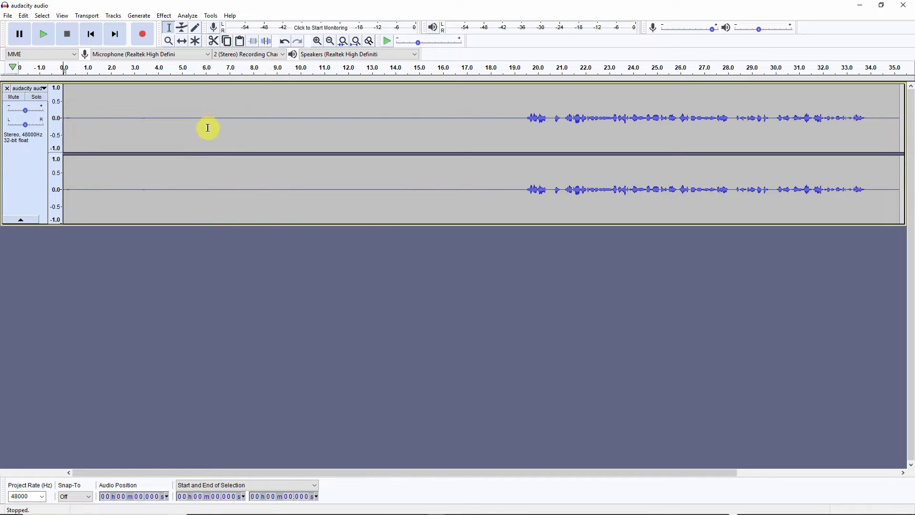
Paste the whole voice track into a new stereo track and mute the original first track.
{"action": "double_click", "coordinate": [240, 113]}
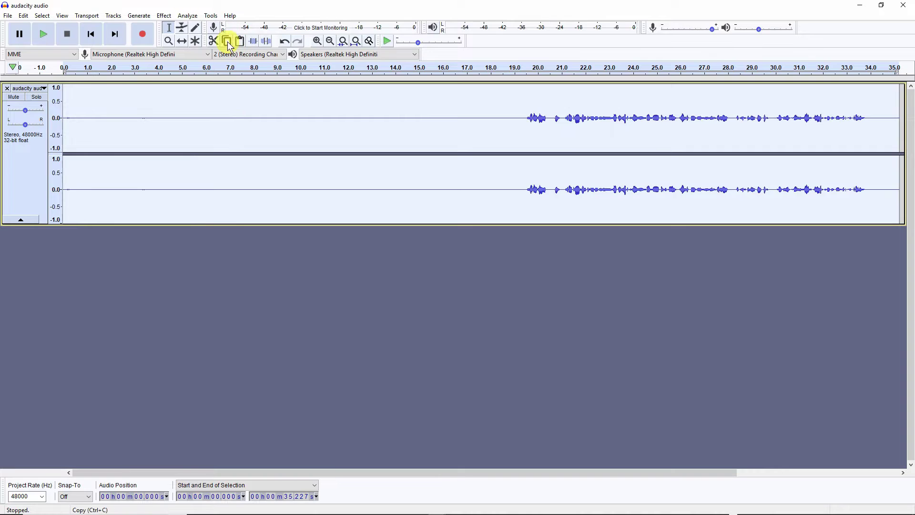
{"action": "left_click", "coordinate": [113, 16]}
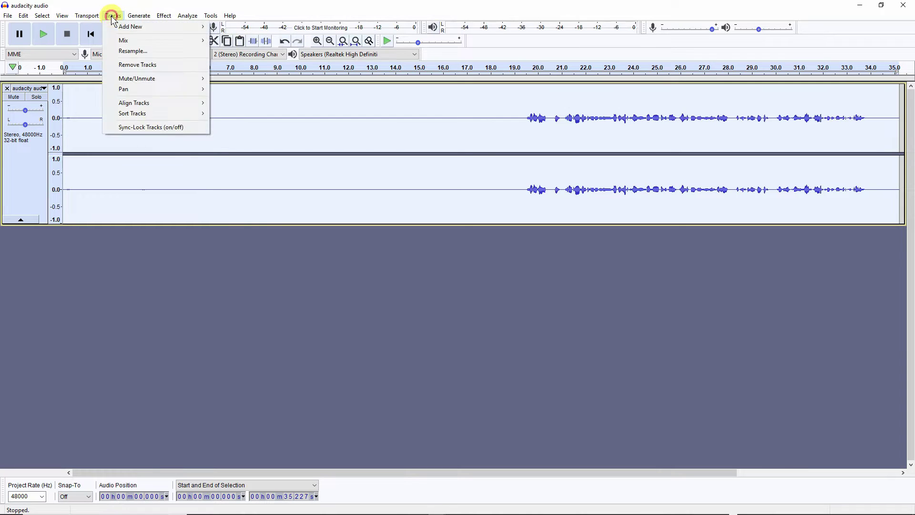
{"action": "mouse_move", "coordinate": [138, 27]}
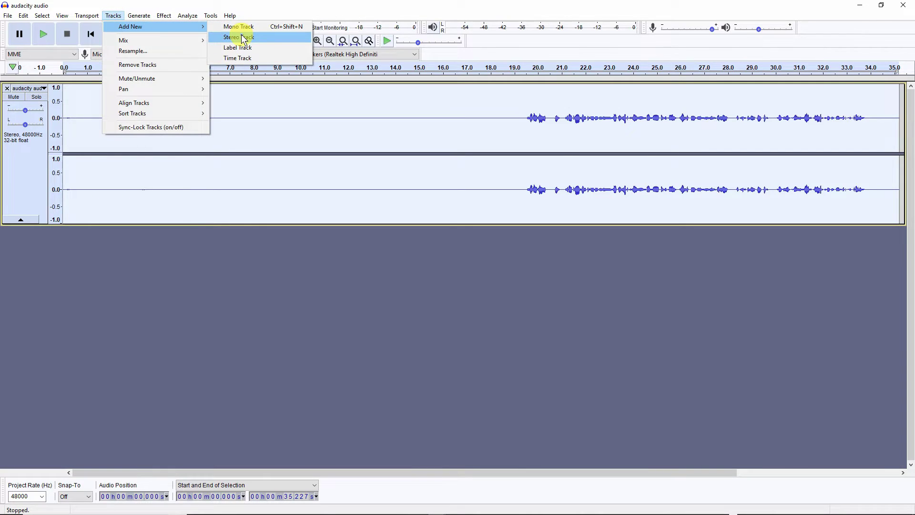
{"action": "left_click", "coordinate": [241, 37]}
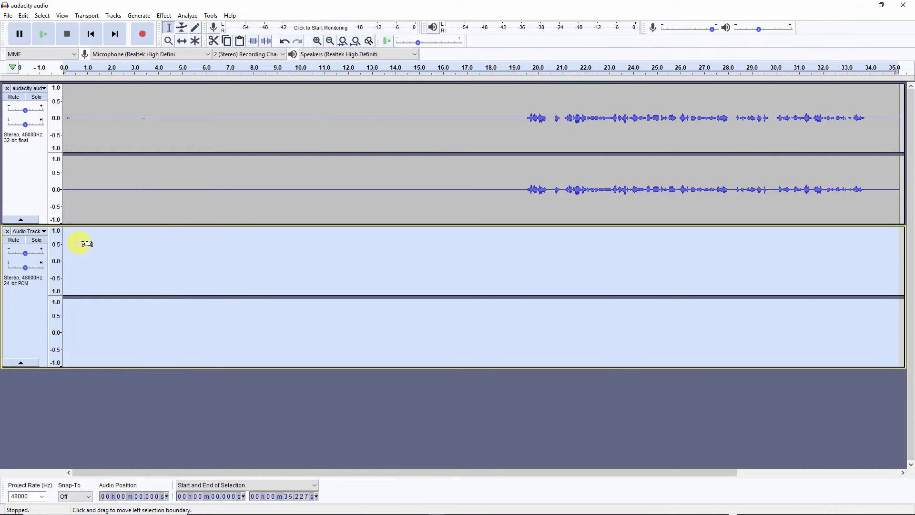
{"action": "key", "text": "ctrl+v"}
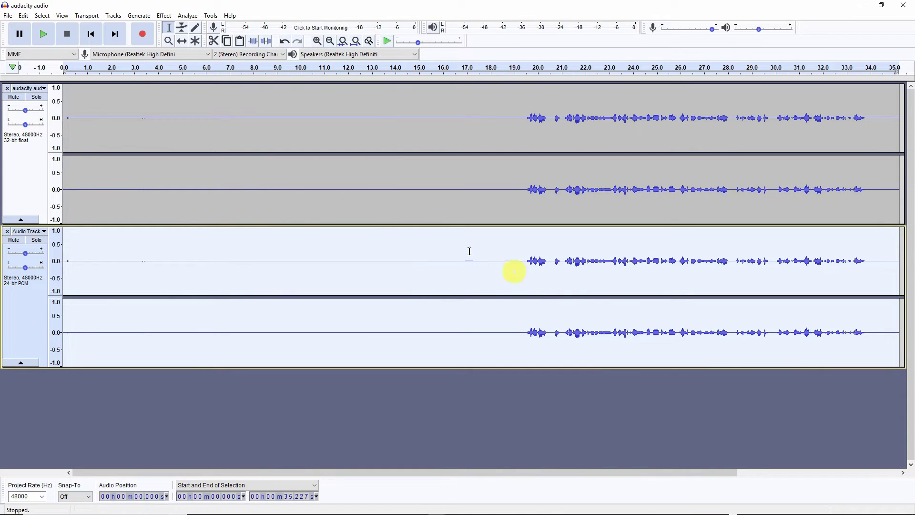
{"action": "left_click", "coordinate": [499, 267]}
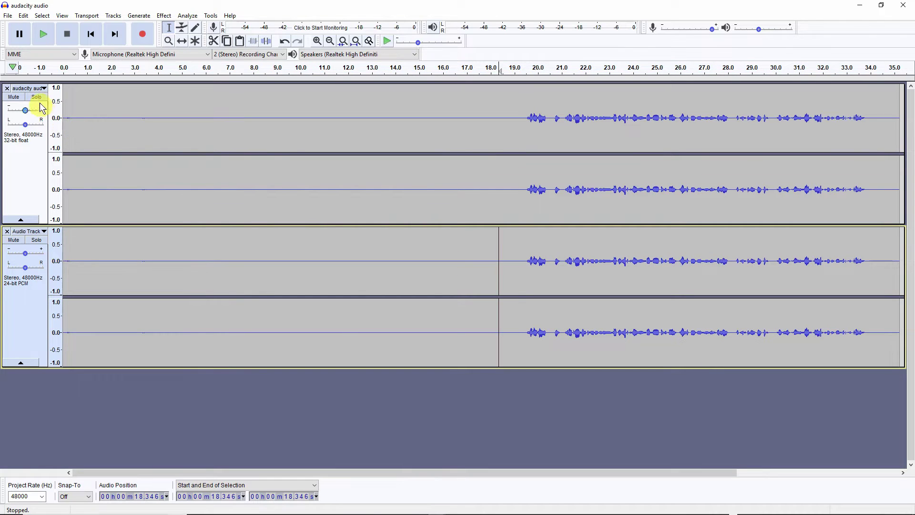
{"action": "left_click", "coordinate": [15, 97]}
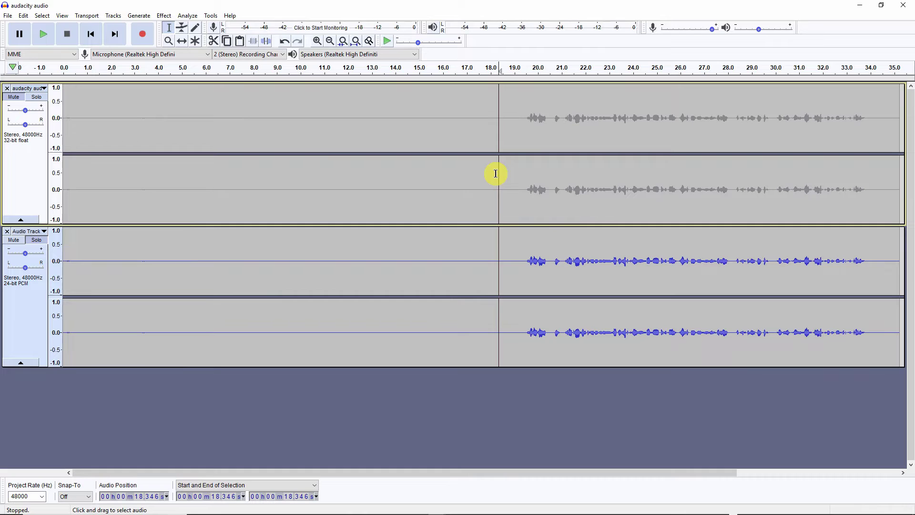
Save the project as 'audacity audio unedited' in the 03 Audio folder.
{"action": "left_click", "coordinate": [10, 18]}
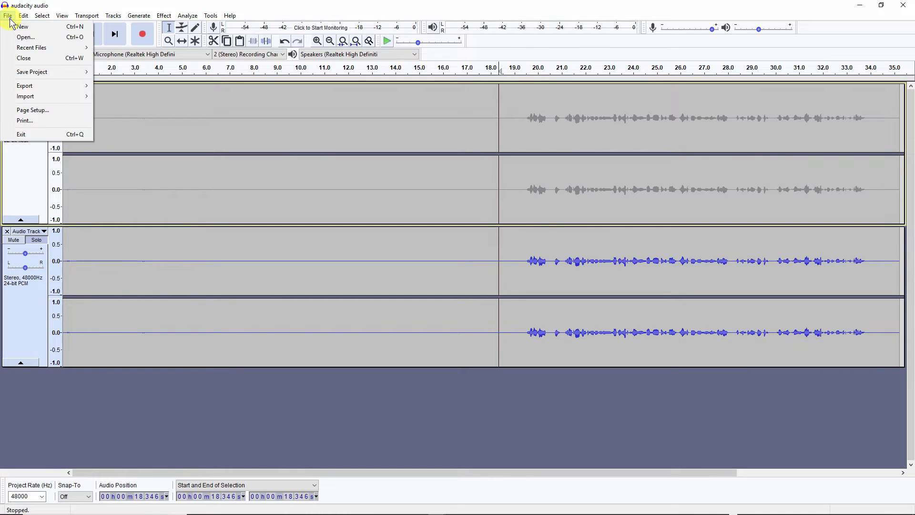
{"action": "mouse_move", "coordinate": [28, 51]}
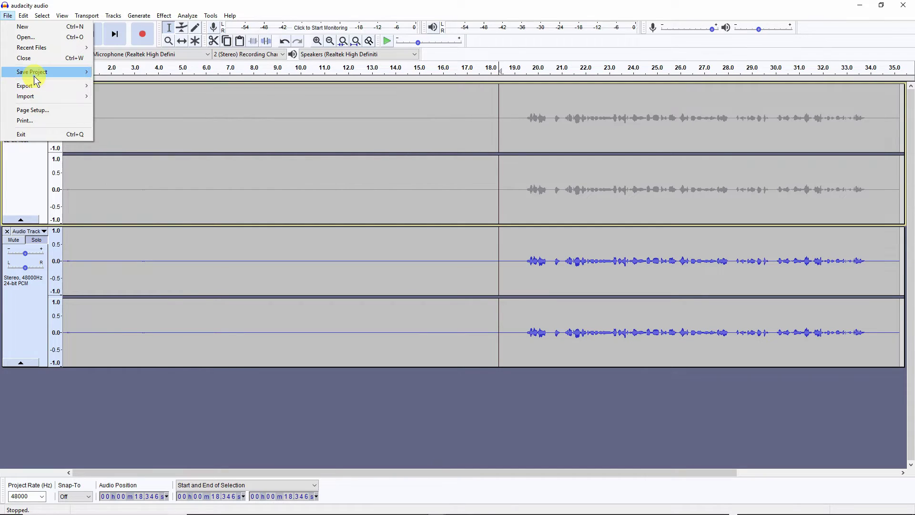
{"action": "mouse_move", "coordinate": [47, 72]}
{"action": "left_click", "coordinate": [129, 83]}
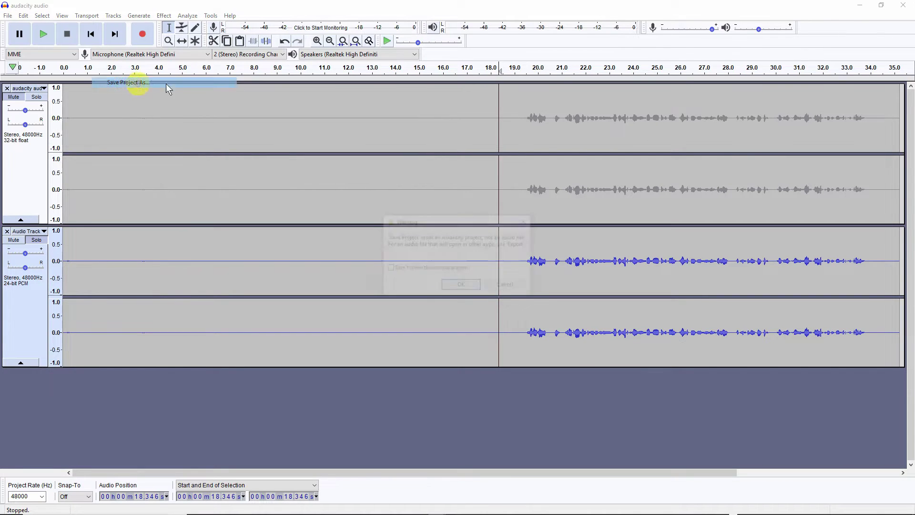
{"action": "left_click", "coordinate": [479, 286]}
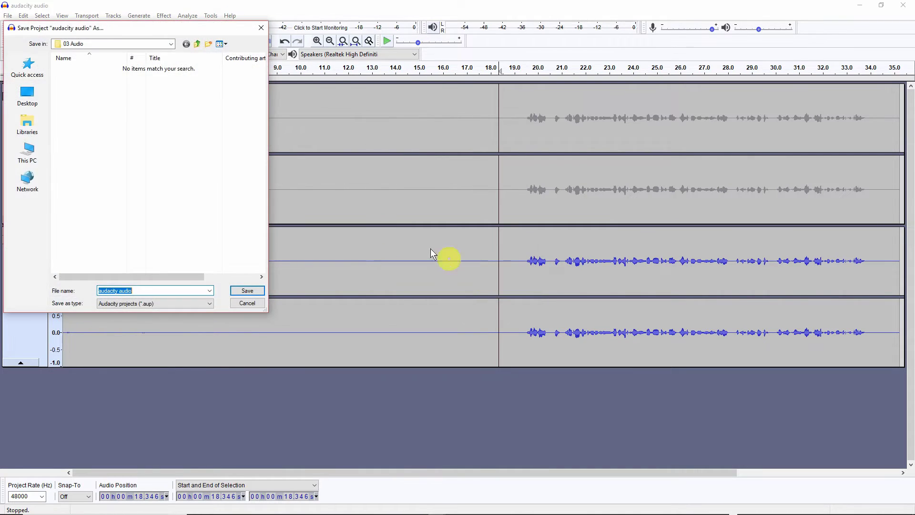
{"action": "left_click", "coordinate": [134, 45]}
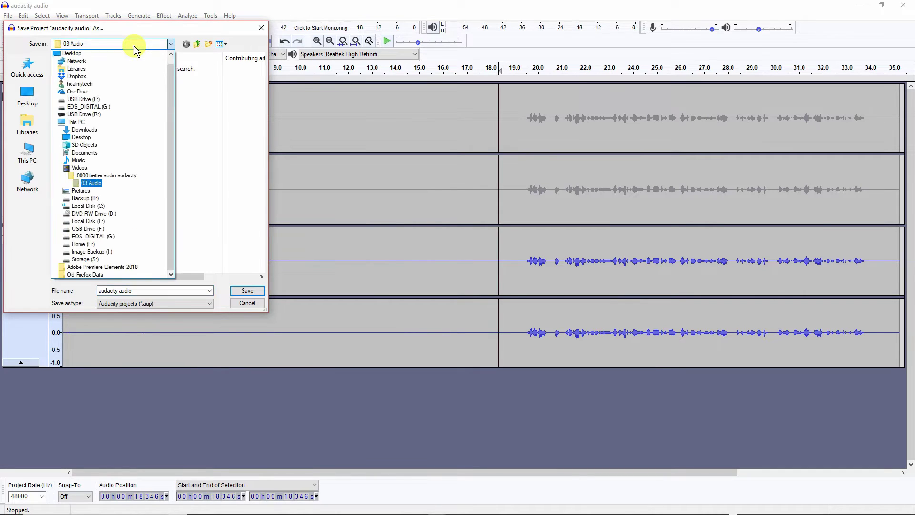
{"action": "left_click", "coordinate": [125, 183]}
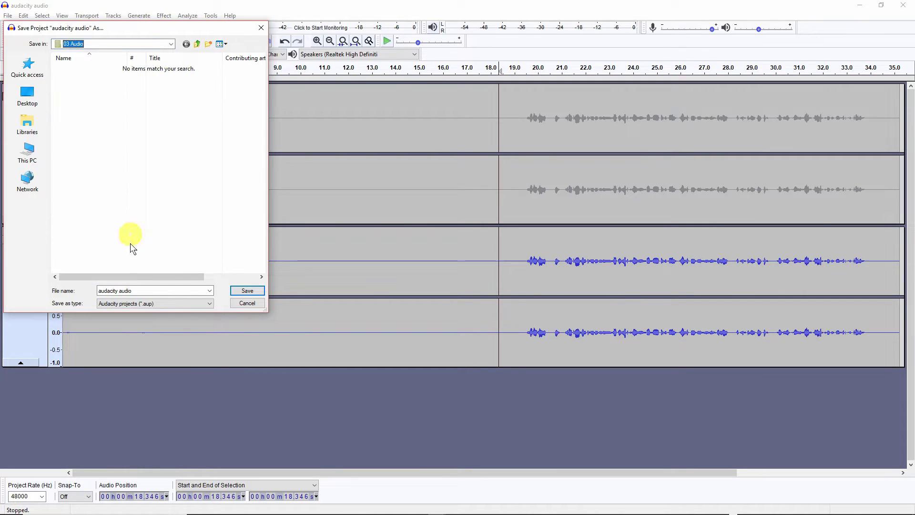
{"action": "left_click", "coordinate": [145, 291]}
{"action": "double_click", "coordinate": [146, 291]}
{"action": "left_click", "coordinate": [146, 291]}
{"action": "type", "text": "unedited"}
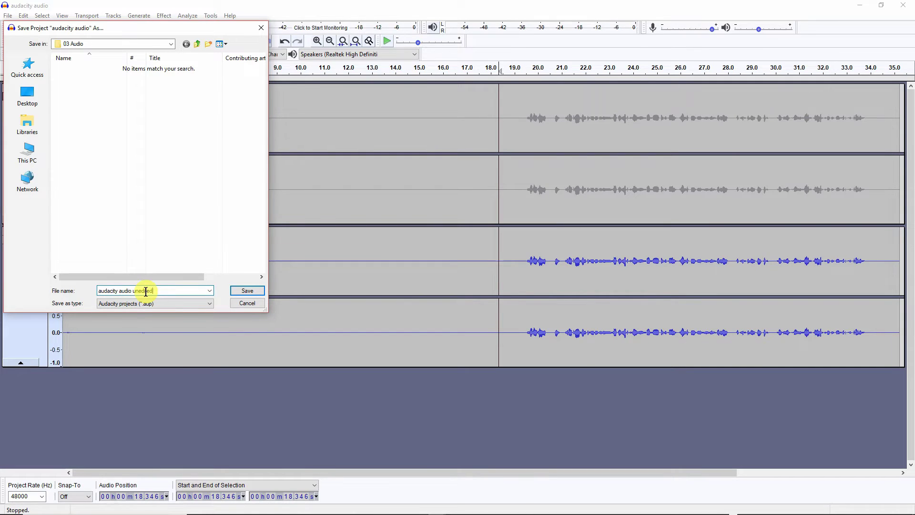
{"action": "key", "text": "Return"}
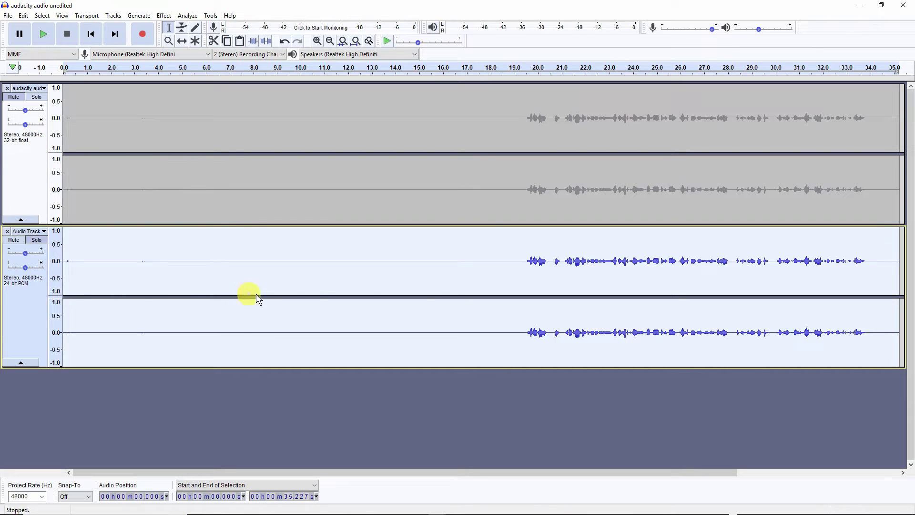
Set the lower Audio Track's sample format to 32-bit float, then select the whole track.
{"action": "left_click", "coordinate": [525, 259]}
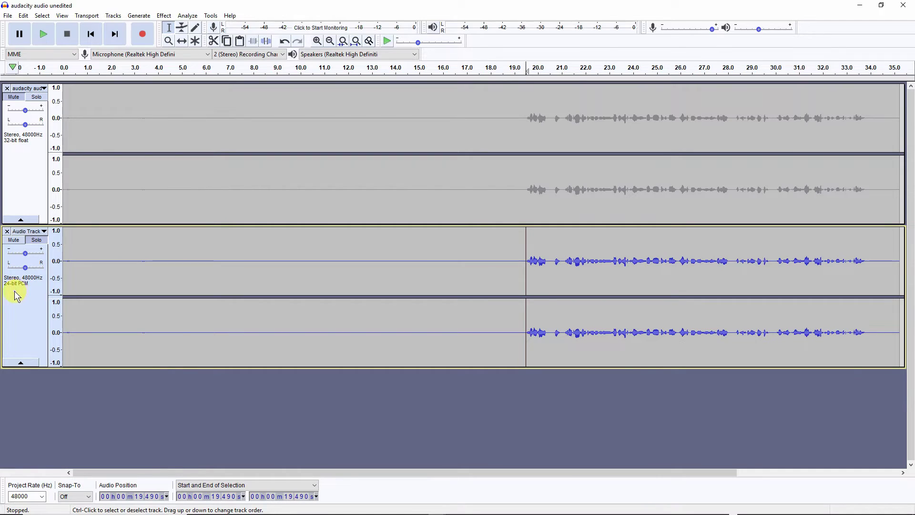
{"action": "left_click", "coordinate": [44, 231]}
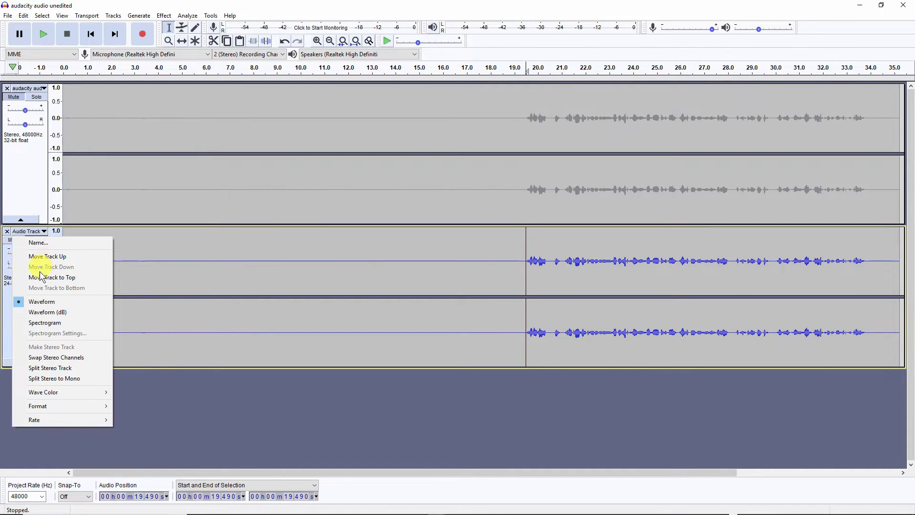
{"action": "mouse_move", "coordinate": [54, 405]}
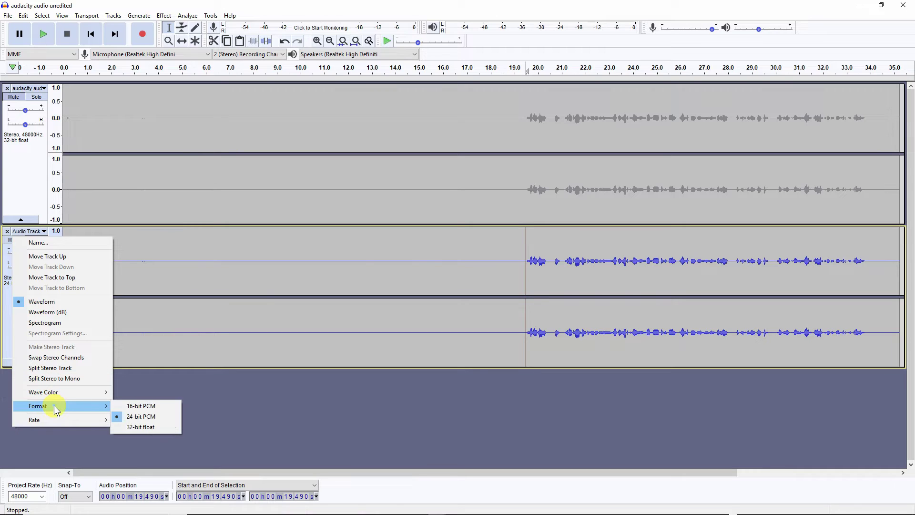
{"action": "left_click", "coordinate": [139, 426]}
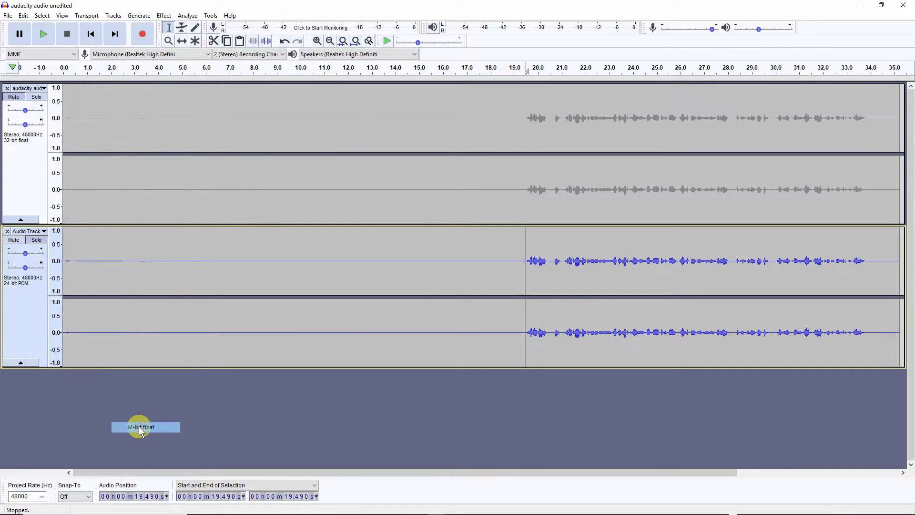
{"action": "left_click", "coordinate": [38, 295]}
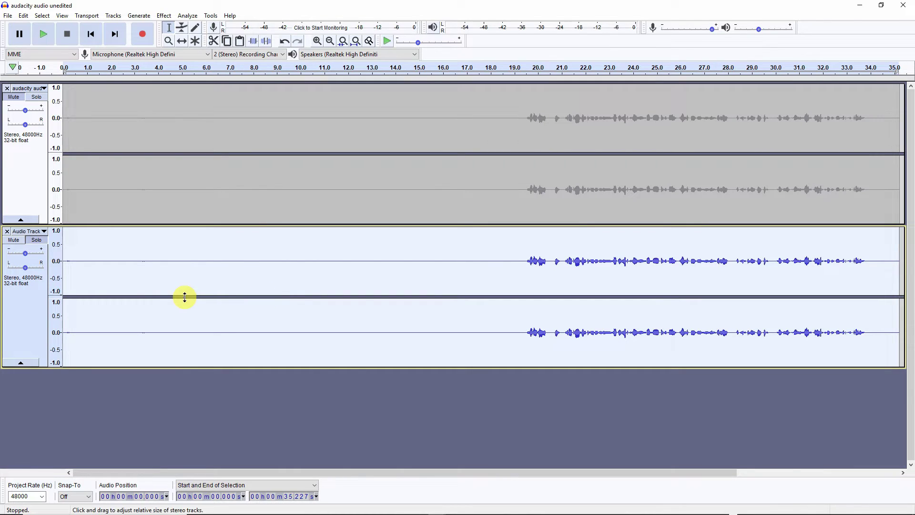
Audition the speech start, then close the duplicate lower Audio Track and select the remaining track.
{"action": "left_click", "coordinate": [522, 256]}
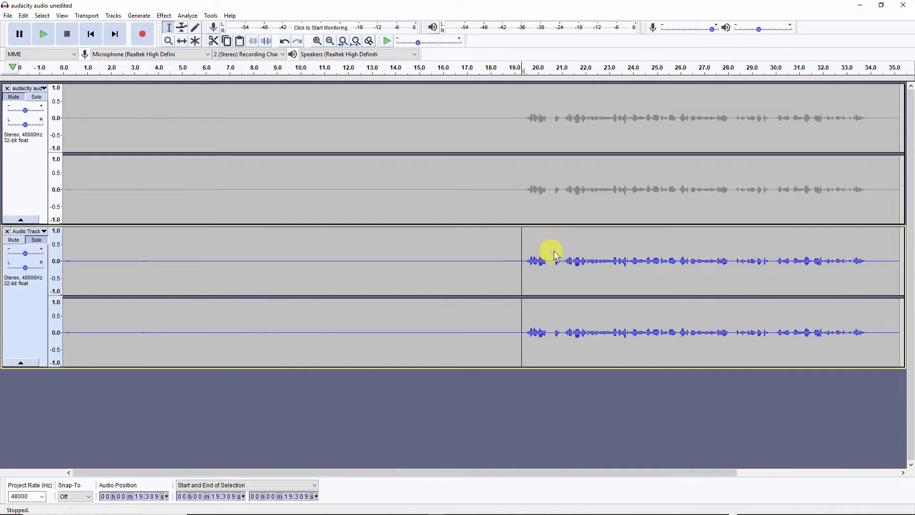
{"action": "key", "text": "space"}
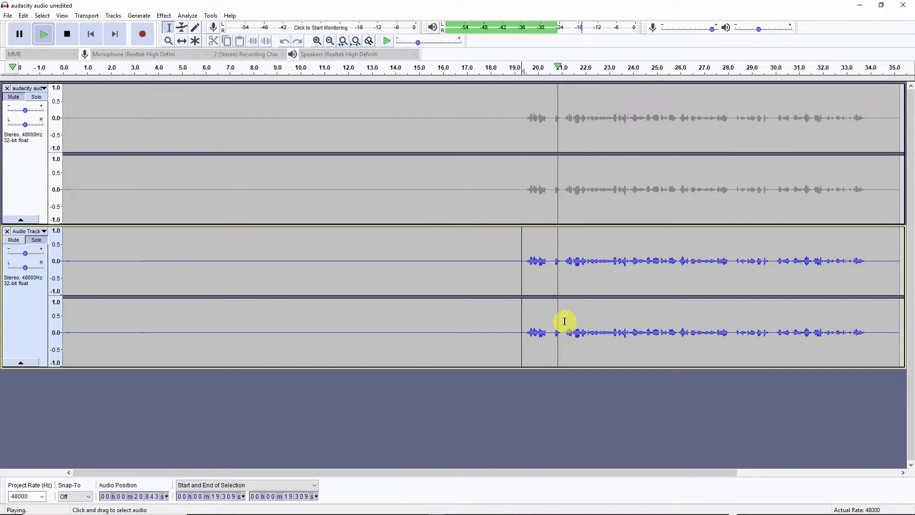
{"action": "key", "text": "space"}
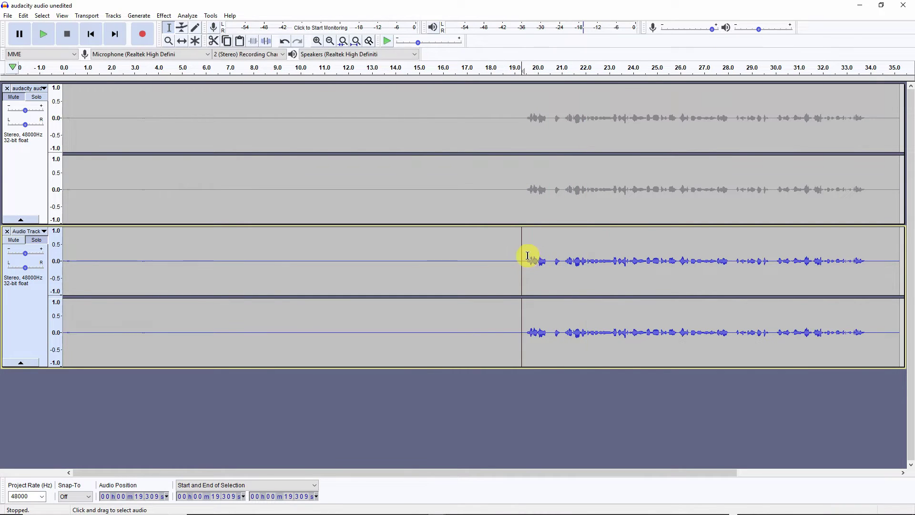
{"action": "left_click_drag", "start_coordinate": [526, 260], "coordinate": [561, 260]}
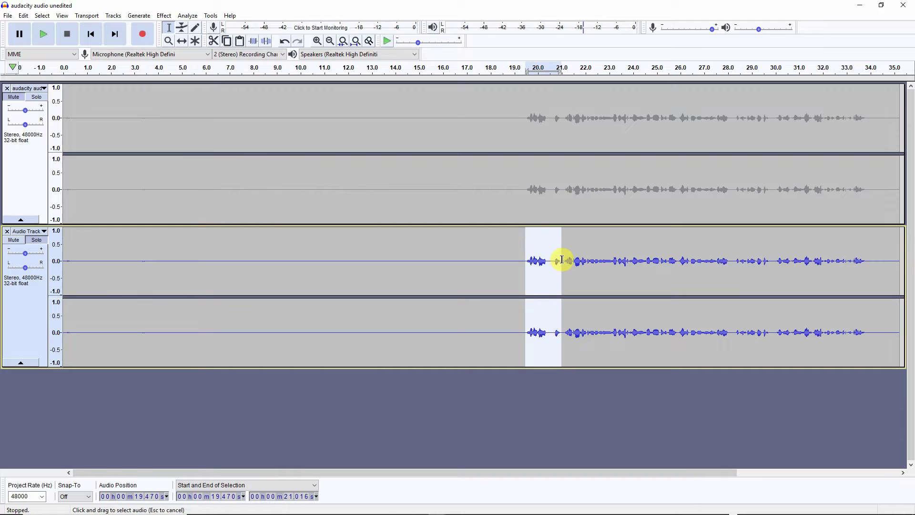
{"action": "left_click", "coordinate": [556, 260]}
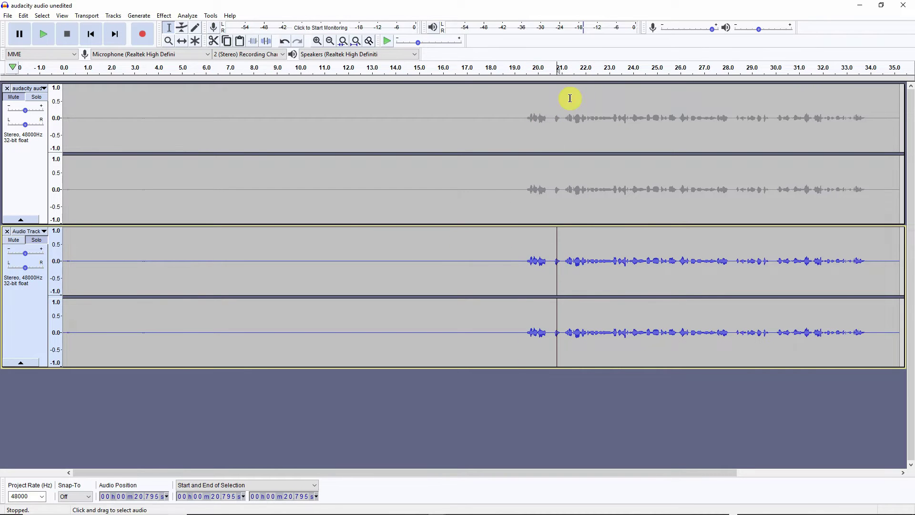
{"action": "left_click", "coordinate": [6, 231]}
{"action": "left_click", "coordinate": [9, 92]}
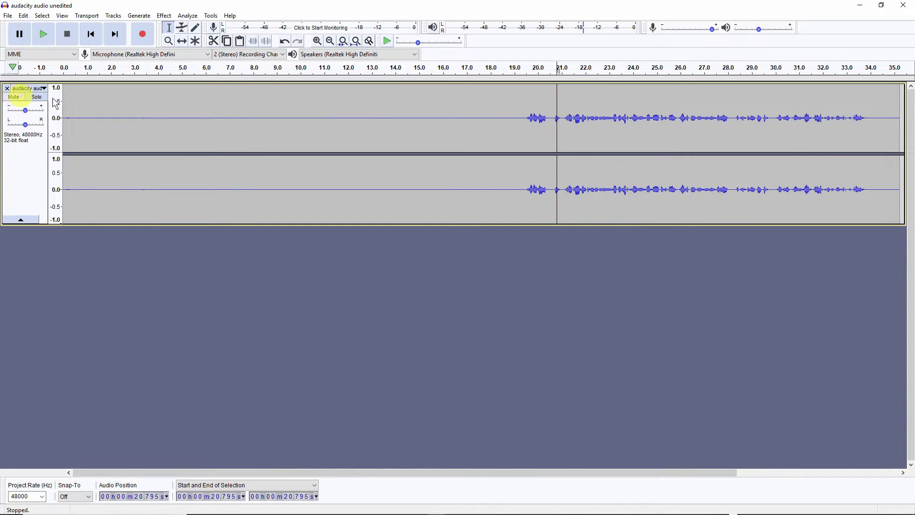
Delete the 19.43–21.04 s stretch from the voice track and play back the result.
{"action": "left_click", "coordinate": [526, 115]}
{"action": "key", "text": "space"}
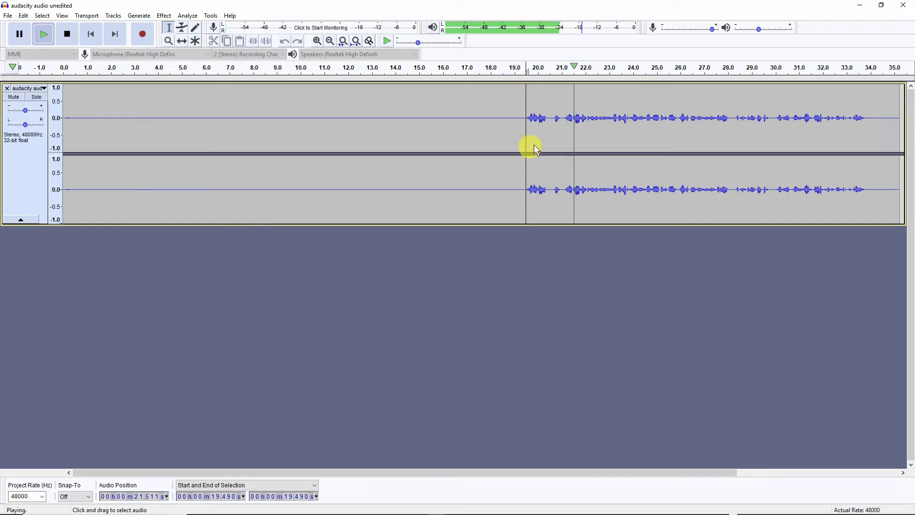
{"action": "key", "text": "space"}
{"action": "left_click_drag", "start_coordinate": [562, 117], "coordinate": [525, 119]}
{"action": "key", "text": "Delete"}
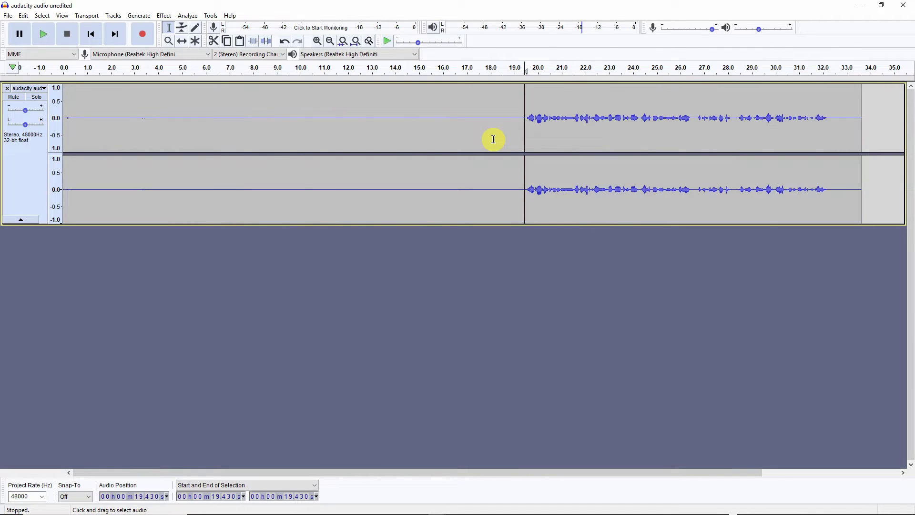
{"action": "key", "text": "space"}
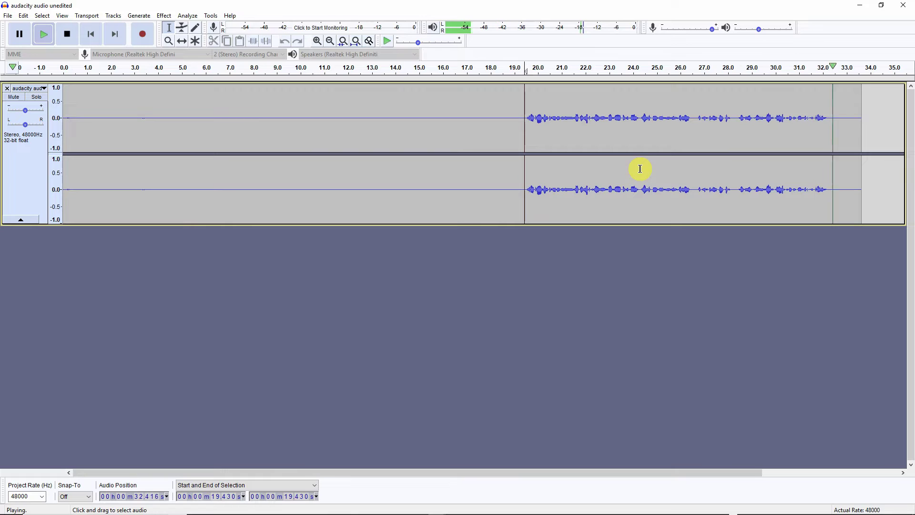
{"action": "key", "text": "space"}
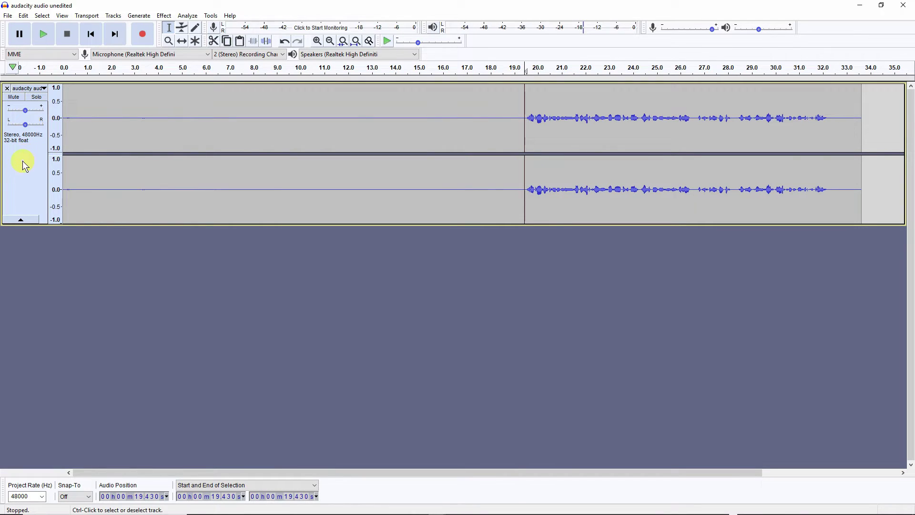
Copy the whole edited voice track and paste it into a newly added stereo track.
{"action": "double_click", "coordinate": [140, 119]}
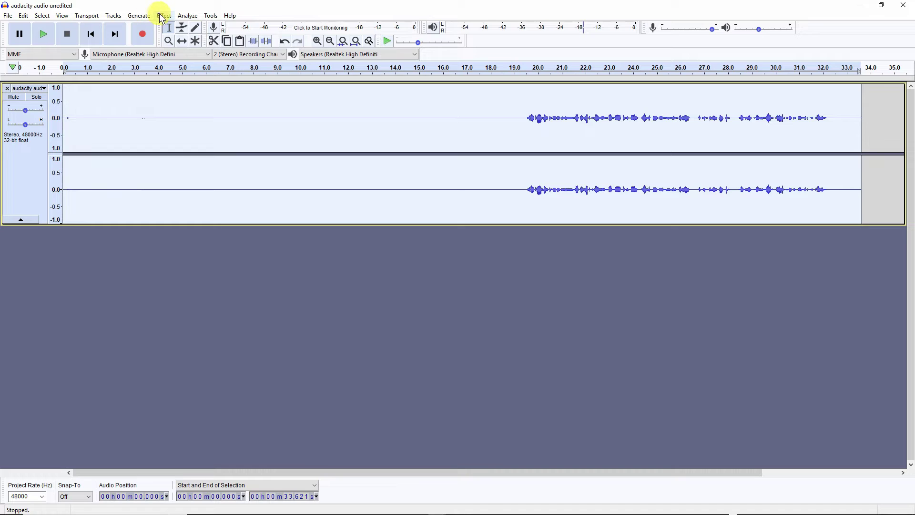
{"action": "left_click", "coordinate": [115, 15]}
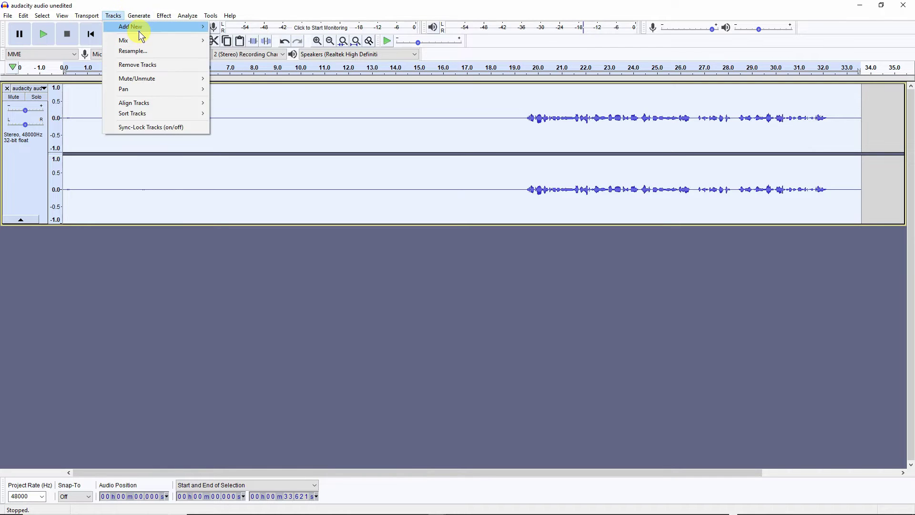
{"action": "mouse_move", "coordinate": [139, 31]}
{"action": "left_click", "coordinate": [254, 39]}
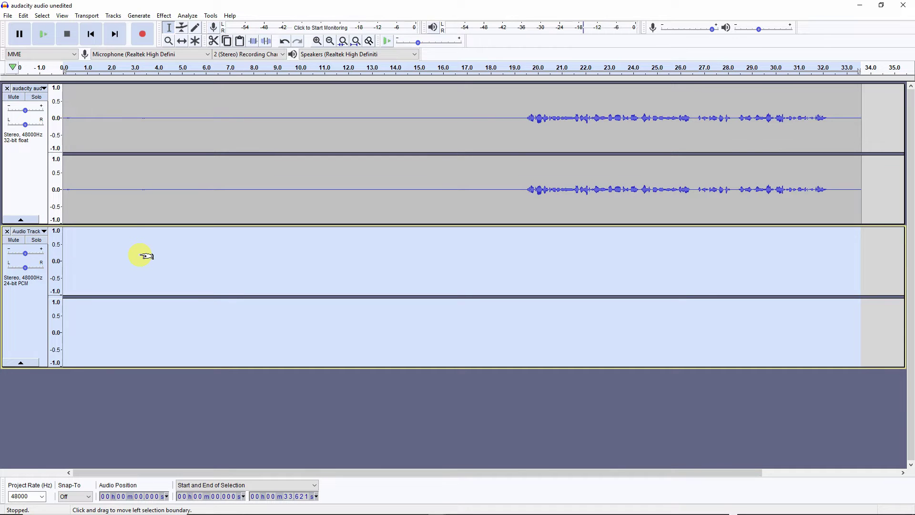
{"action": "left_click", "coordinate": [241, 43]}
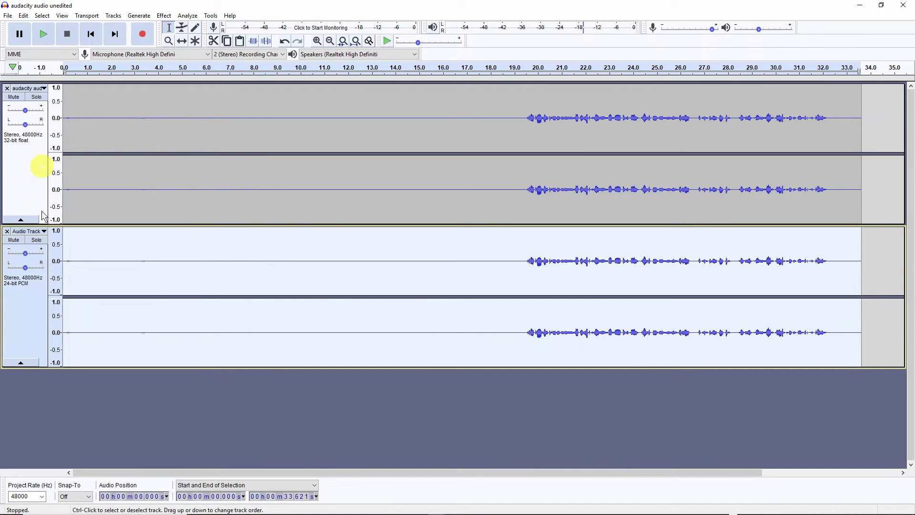
Rename the lower duplicate track to 'copy'.
{"action": "left_click", "coordinate": [39, 88]}
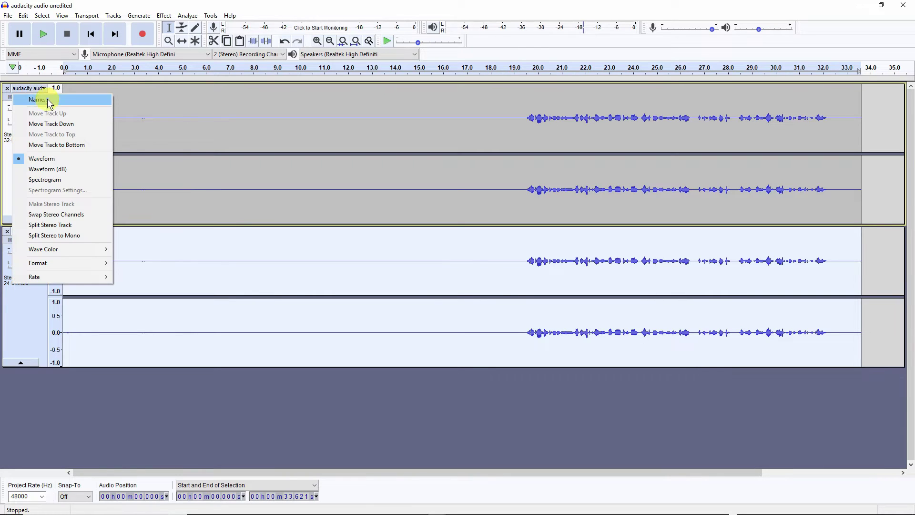
{"action": "left_click", "coordinate": [144, 119]}
{"action": "left_click", "coordinate": [24, 231]}
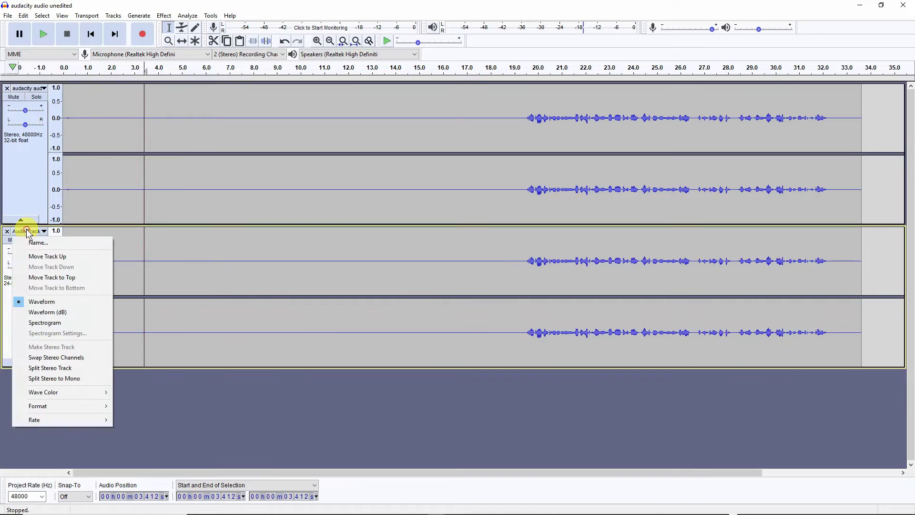
{"action": "left_click", "coordinate": [38, 243]}
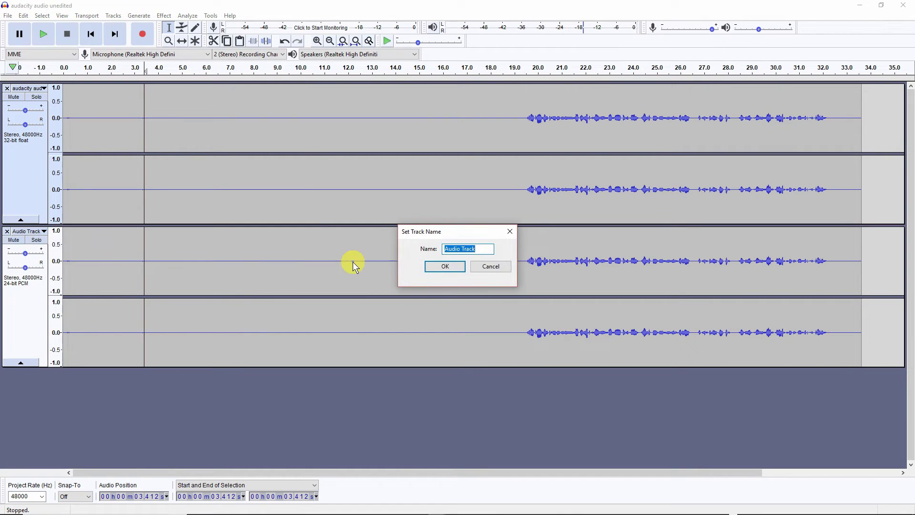
{"action": "type", "text": "au"}
{"action": "key", "text": "Return"}
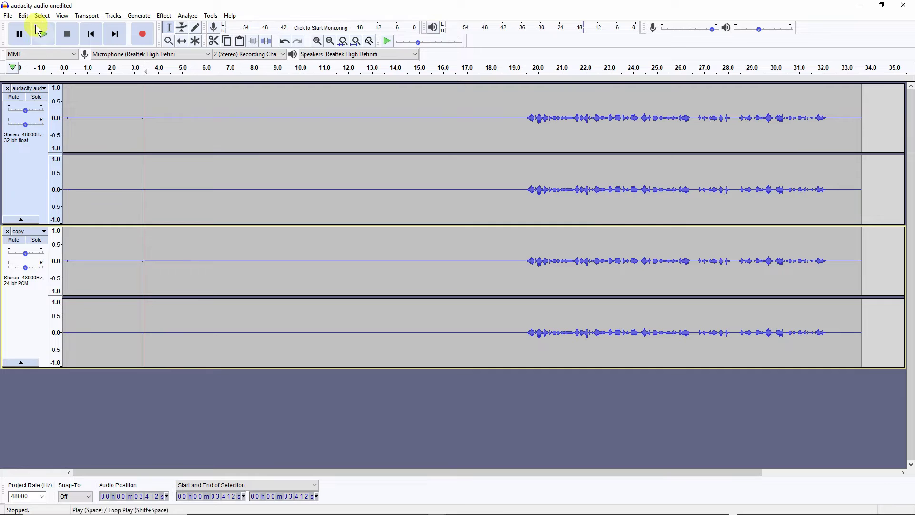
Save the project with File > Save Project.
{"action": "left_click", "coordinate": [10, 16]}
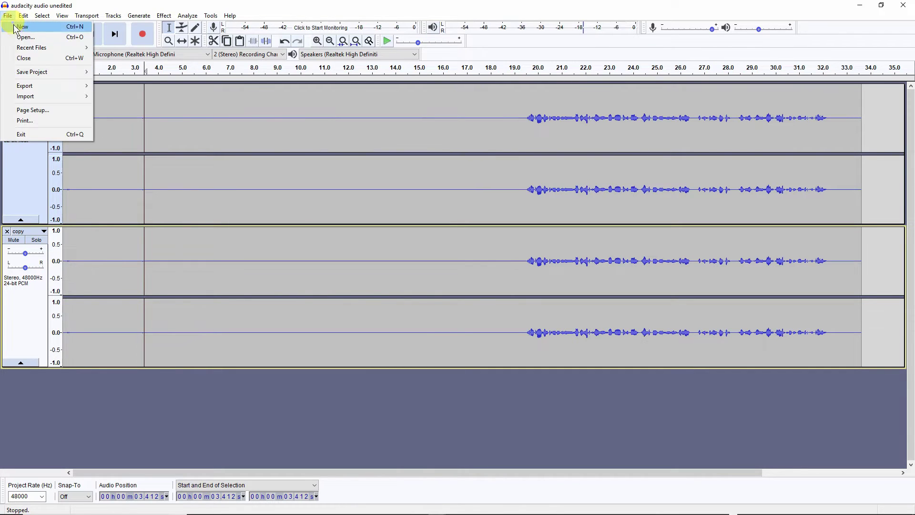
{"action": "mouse_move", "coordinate": [32, 75]}
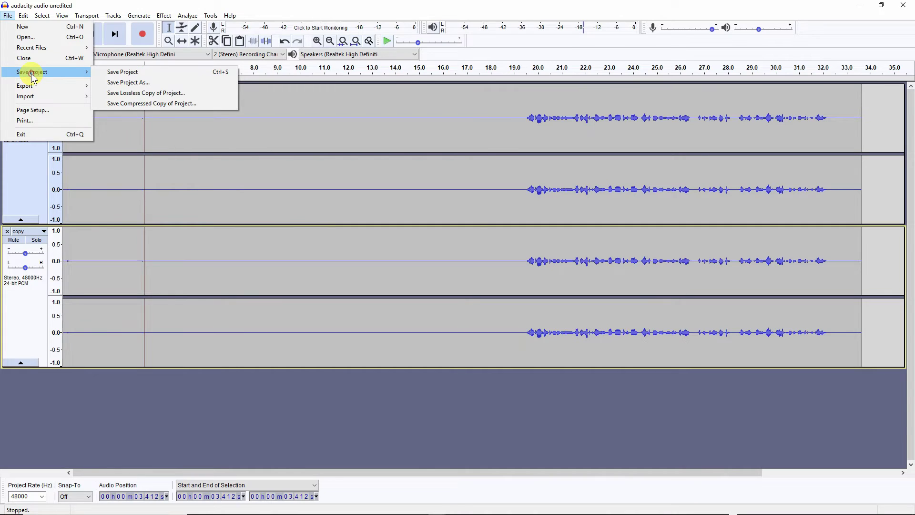
{"action": "left_click", "coordinate": [122, 72]}
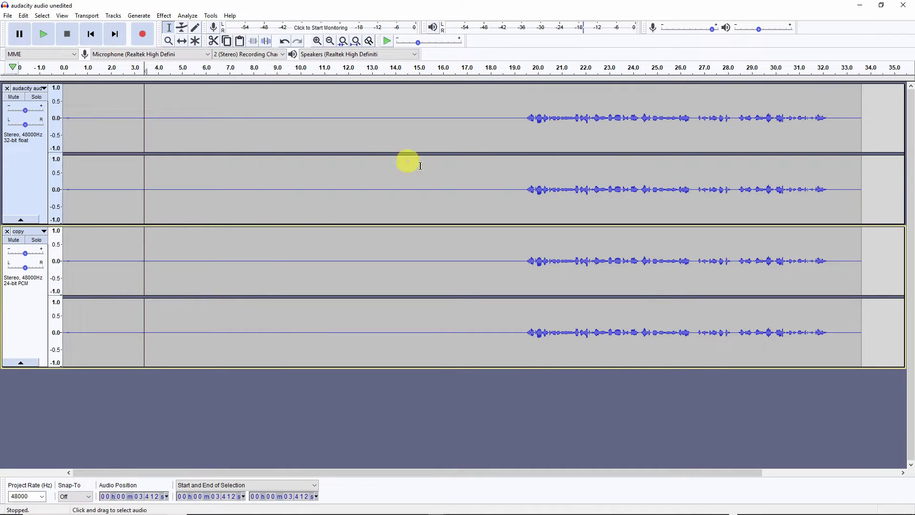
{"action": "left_click", "coordinate": [15, 96]}
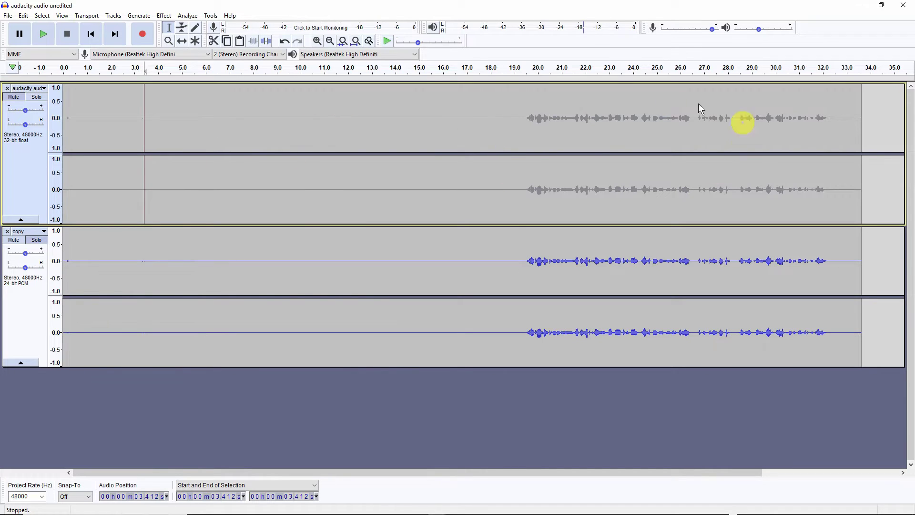
{"action": "left_click", "coordinate": [522, 258]}
{"action": "key", "text": "space"}
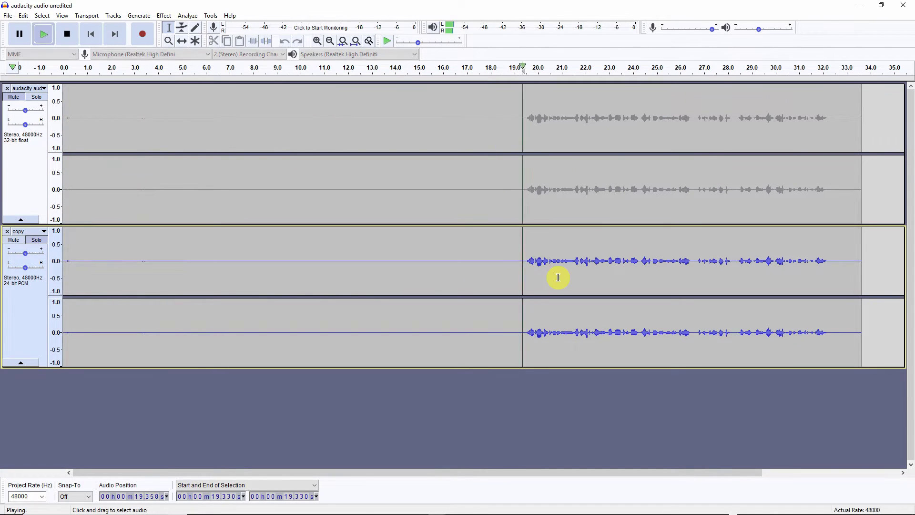
{"action": "key", "text": "space"}
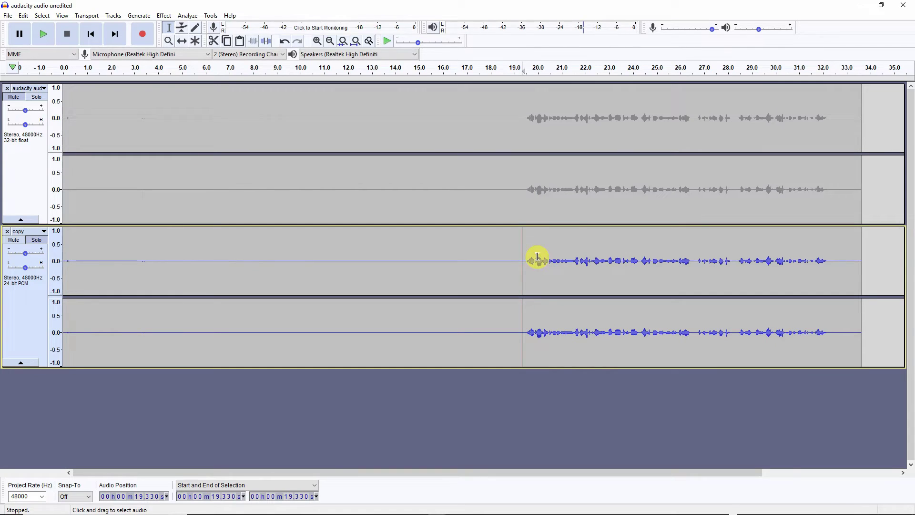
{"action": "left_click", "coordinate": [15, 309]}
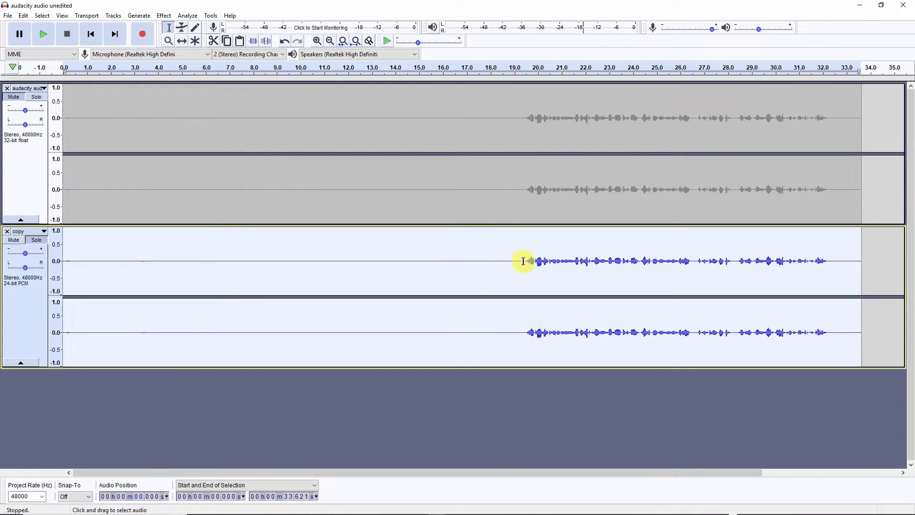
{"action": "left_click_drag", "start_coordinate": [523, 261], "coordinate": [56, 261]}
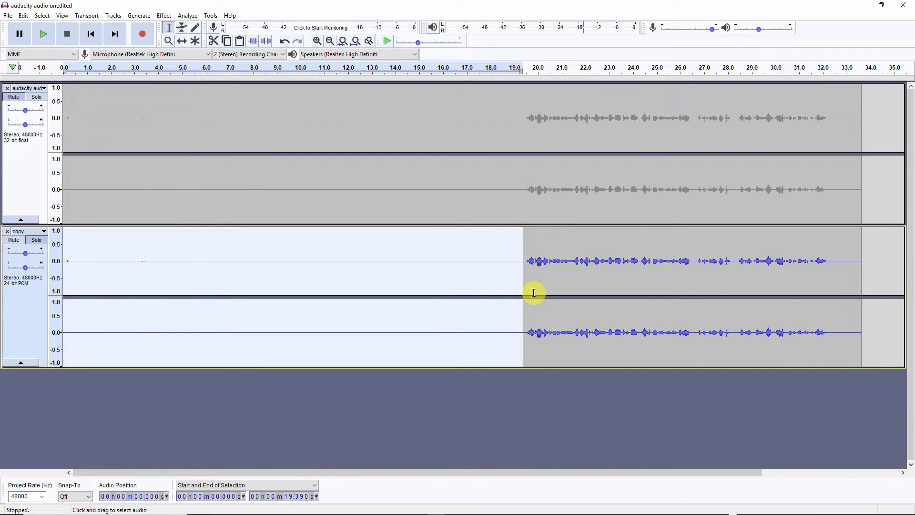
{"action": "left_click", "coordinate": [374, 265]}
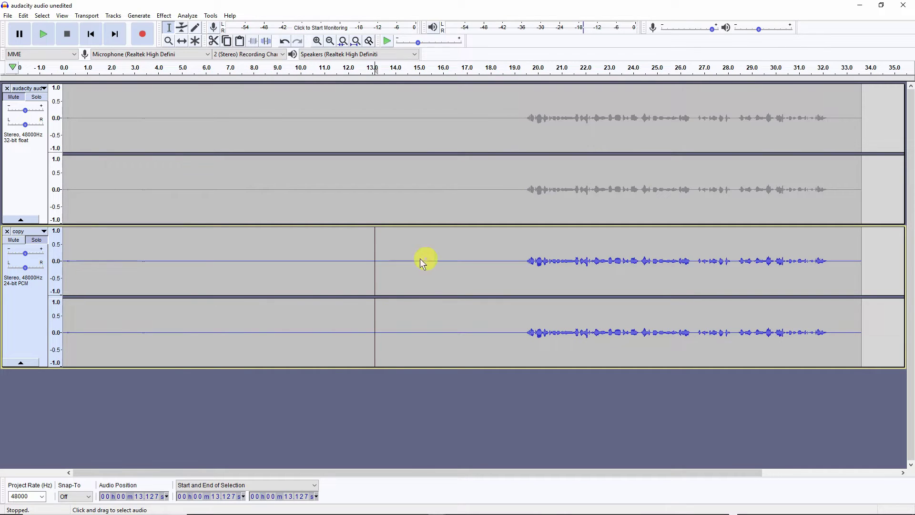
{"action": "left_click", "coordinate": [524, 261]}
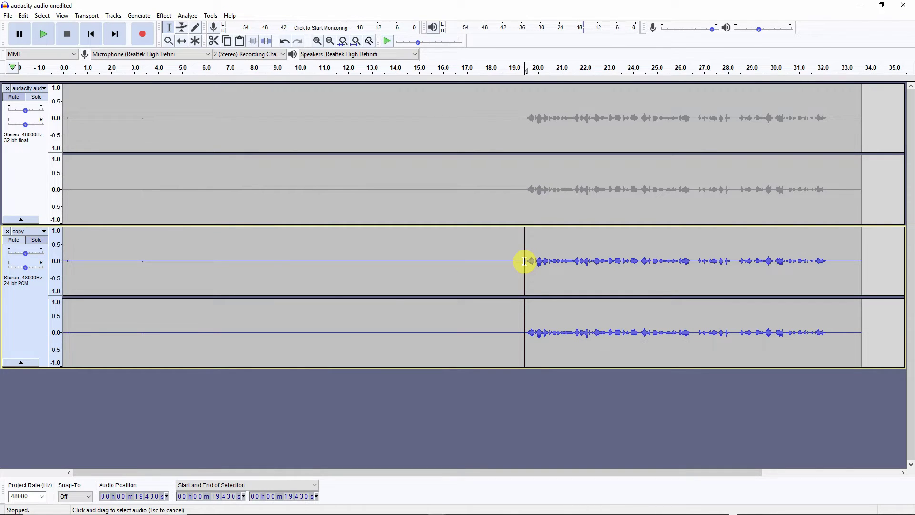
Select 0–19.43 s on the copy track and get a Noise Reduction noise profile from it.
{"action": "left_click_drag", "start_coordinate": [524, 261], "coordinate": [51, 273]}
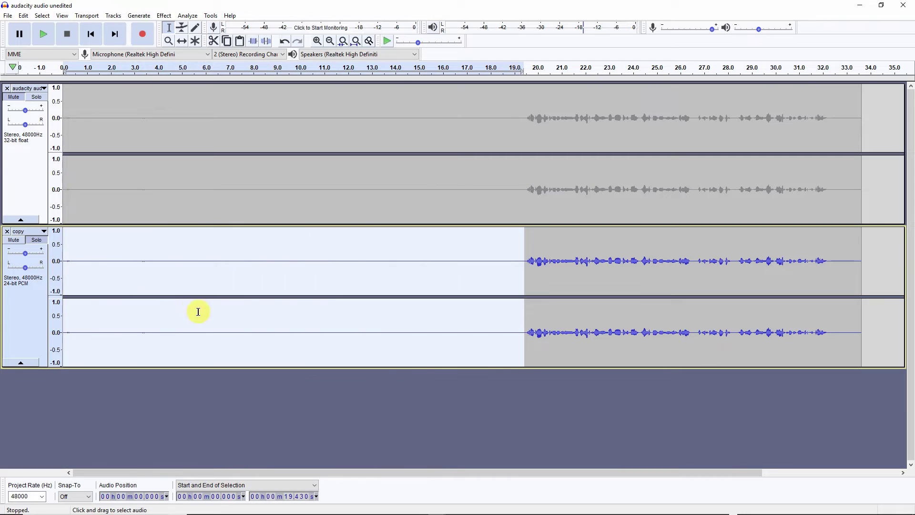
{"action": "left_click", "coordinate": [163, 16]}
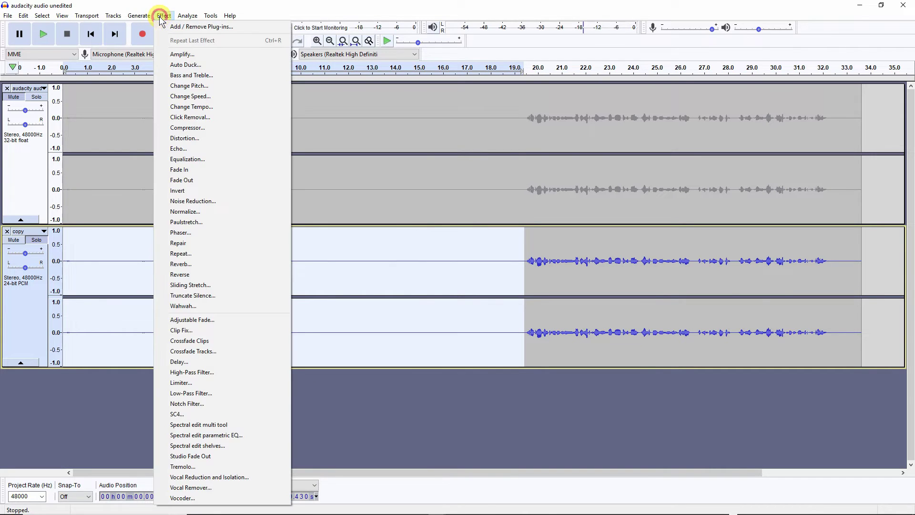
{"action": "left_click", "coordinate": [204, 202]}
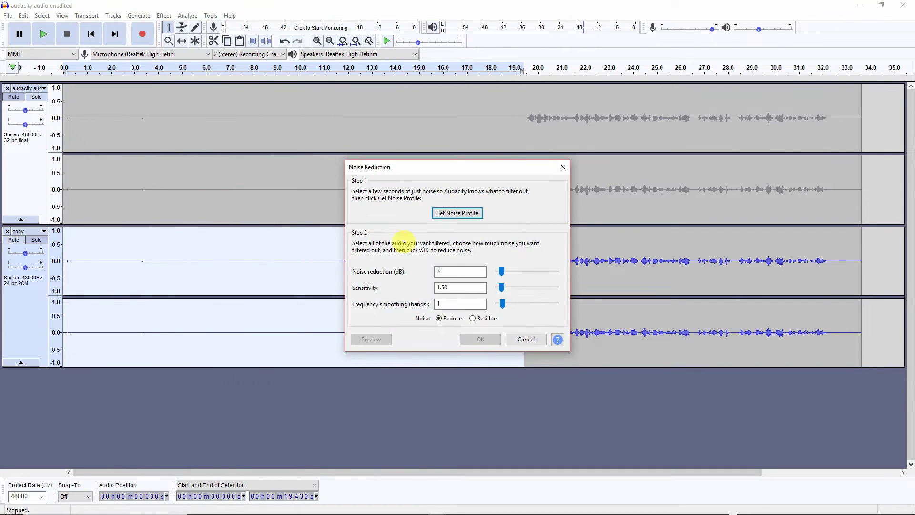
{"action": "left_click", "coordinate": [447, 215]}
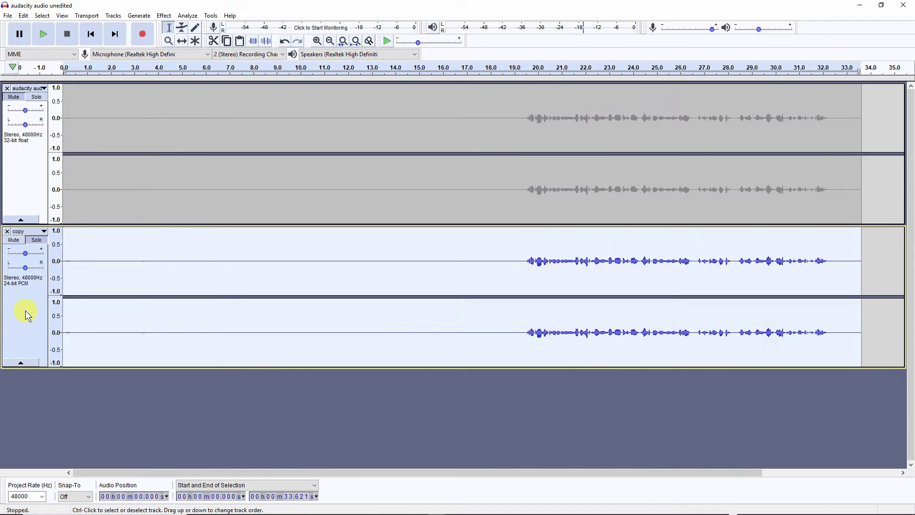
Select the whole copy clip and apply Noise Reduction with the 3 dB, 1.50 and 1 settings.
{"action": "left_click", "coordinate": [146, 317]}
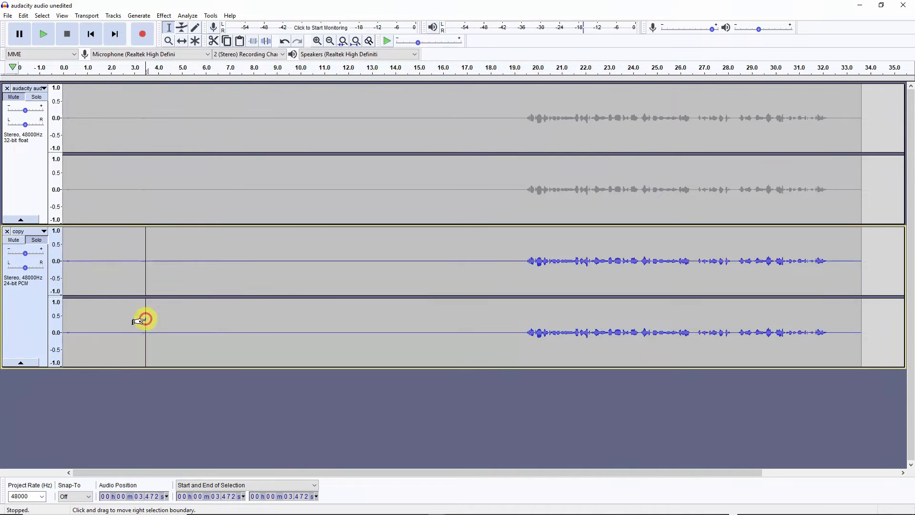
{"action": "double_click", "coordinate": [303, 272]}
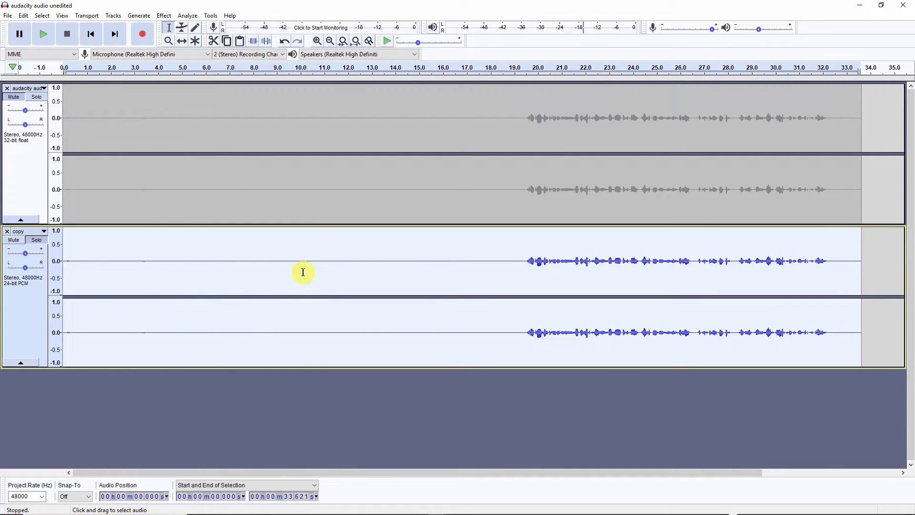
{"action": "left_click", "coordinate": [163, 15]}
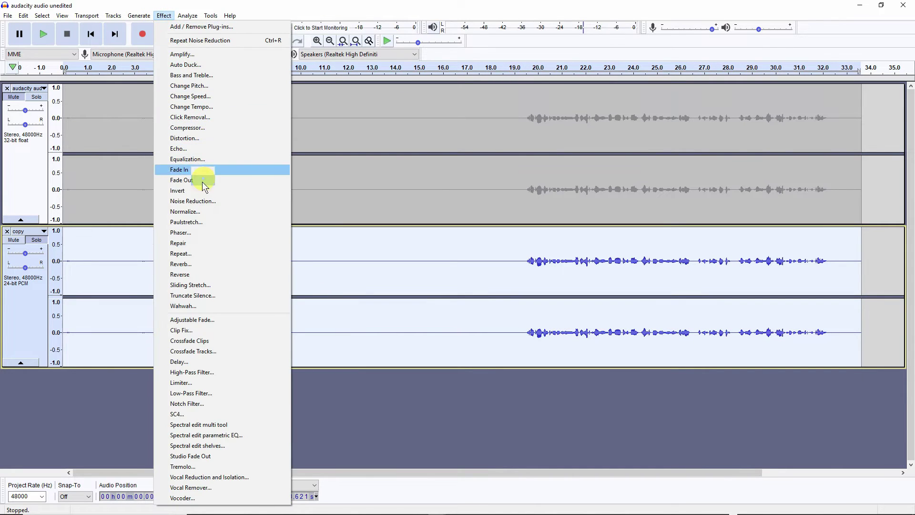
{"action": "left_click", "coordinate": [201, 201]}
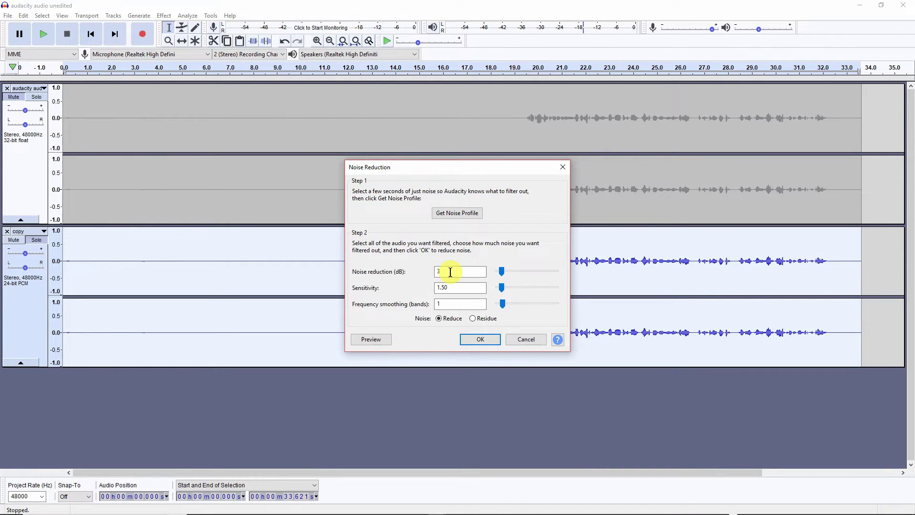
{"action": "left_click", "coordinate": [464, 292]}
{"action": "left_click", "coordinate": [455, 301]}
{"action": "left_click", "coordinate": [463, 269]}
{"action": "left_click", "coordinate": [452, 285]}
{"action": "left_click", "coordinate": [453, 302]}
{"action": "left_click", "coordinate": [478, 338]}
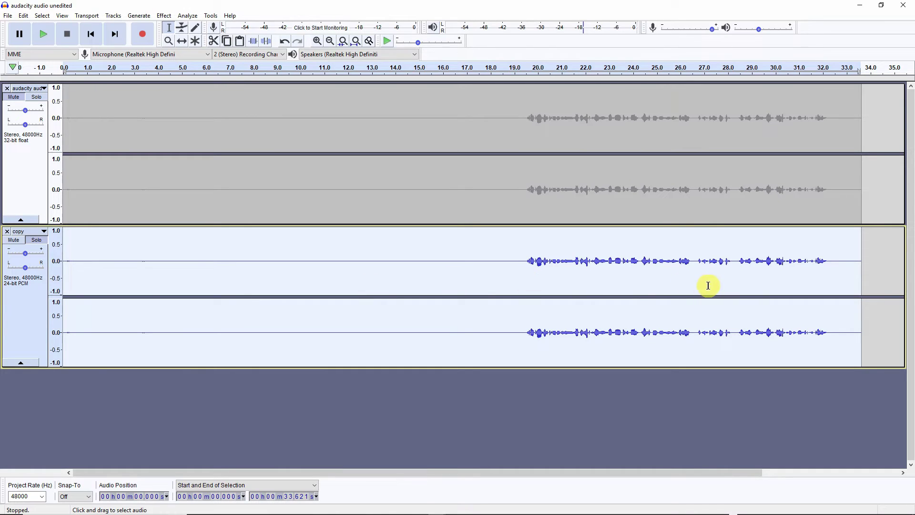
Normalize the copy track to a -1.5 dB peak with DC offset removal on.
{"action": "left_click", "coordinate": [163, 15]}
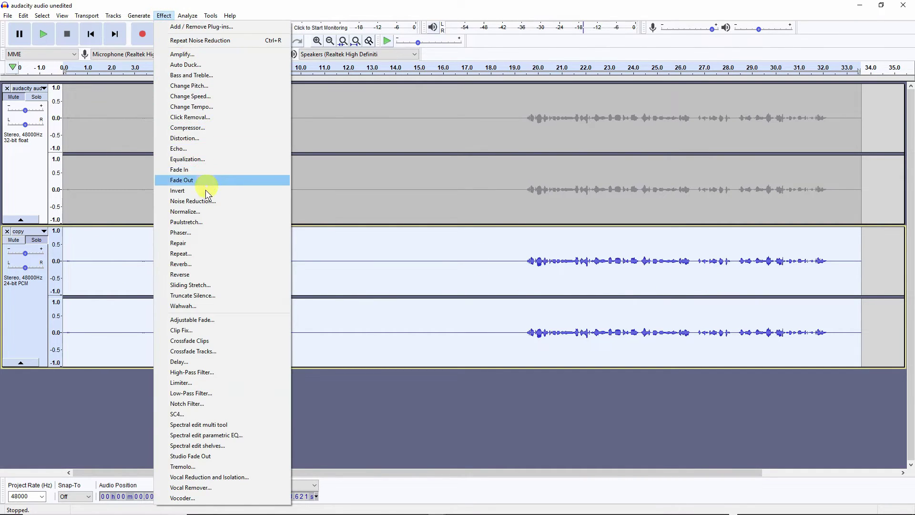
{"action": "left_click", "coordinate": [205, 210]}
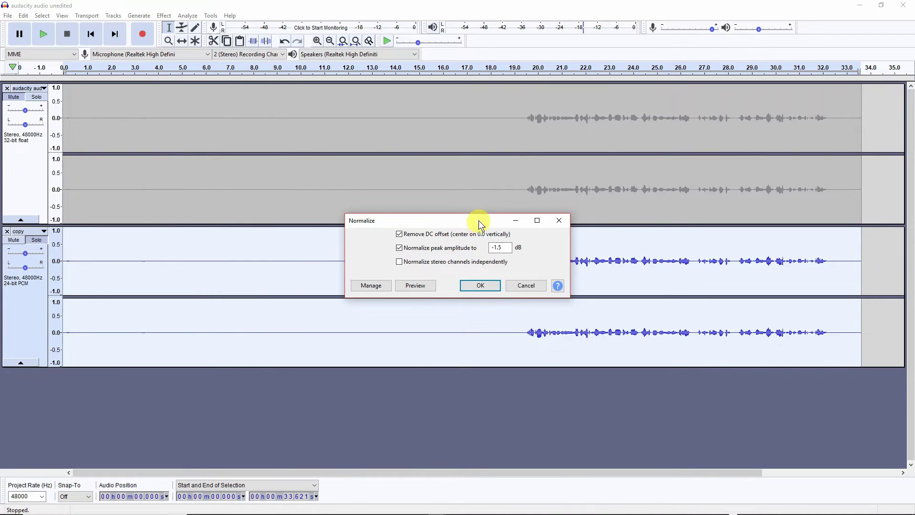
{"action": "left_click_drag", "start_coordinate": [478, 220], "coordinate": [377, 216]}
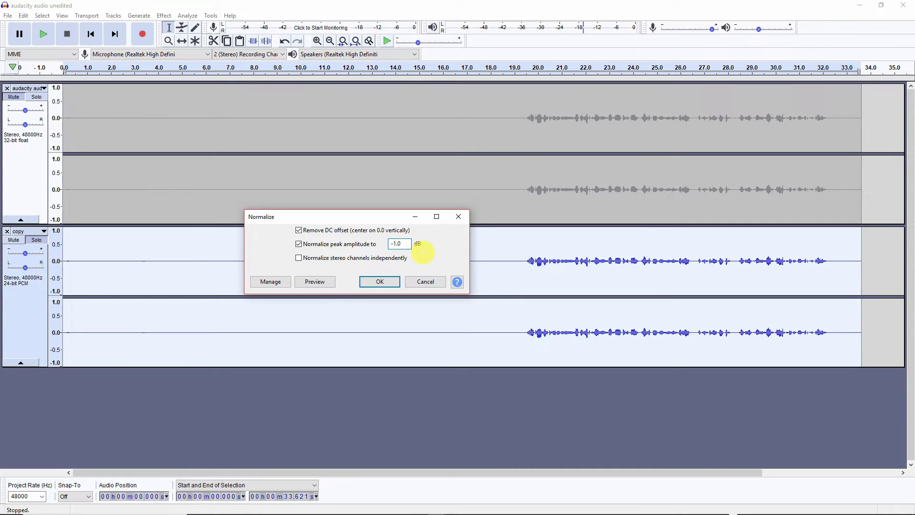
{"action": "type", "text": "5"}
{"action": "left_click", "coordinate": [380, 282]}
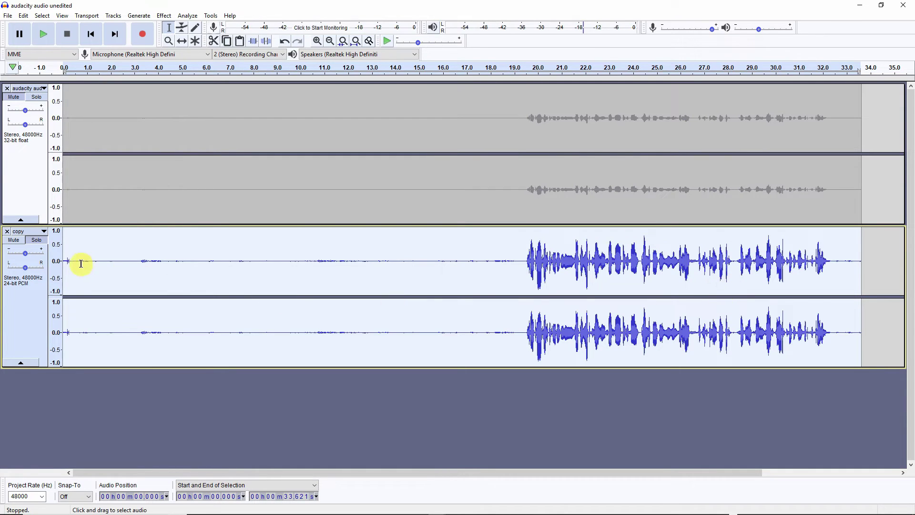
{"action": "left_click_drag", "start_coordinate": [81, 262], "coordinate": [408, 261]}
Select the whole copy track and apply Compressor: -12 dB threshold, 2:1 ratio, make-up gain.
{"action": "double_click", "coordinate": [443, 262]}
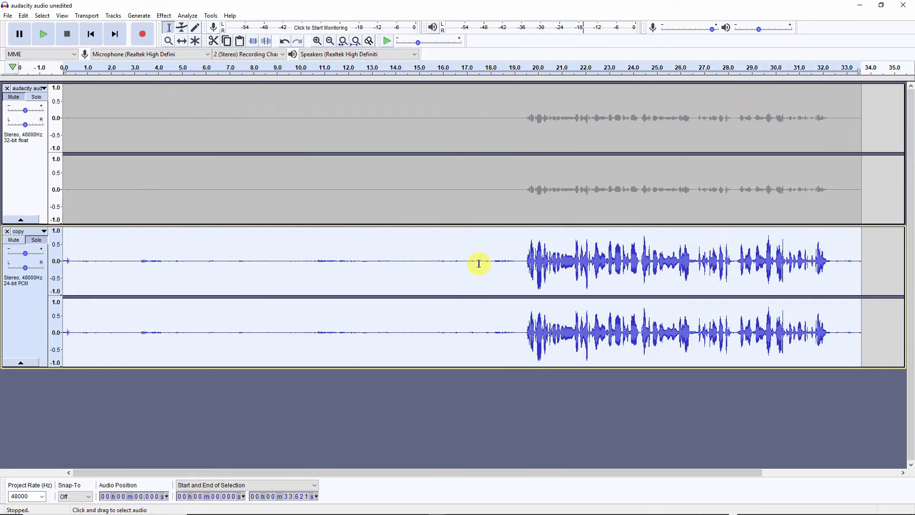
{"action": "left_click", "coordinate": [511, 261]}
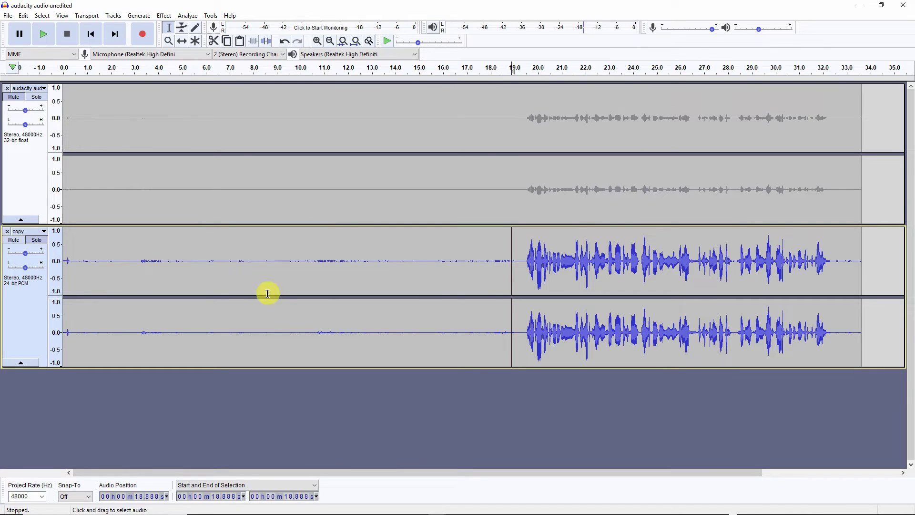
{"action": "left_click", "coordinate": [22, 304]}
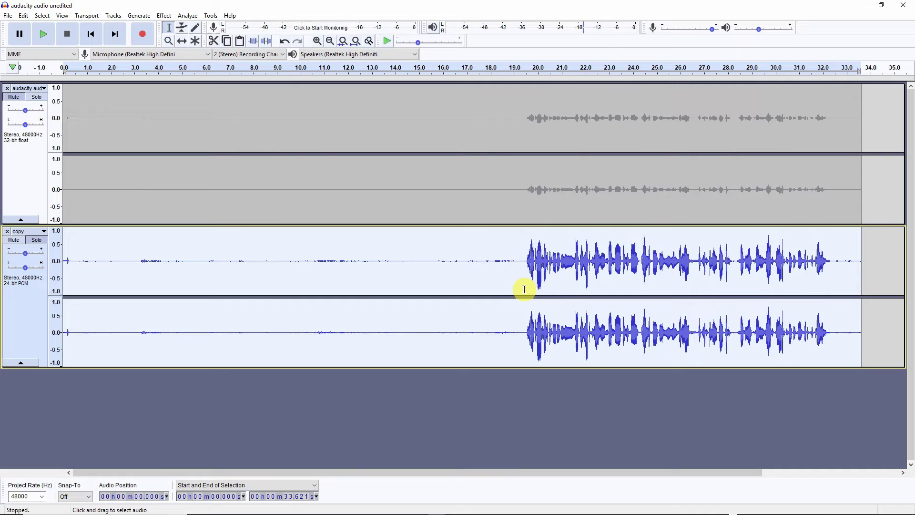
{"action": "left_click", "coordinate": [164, 16]}
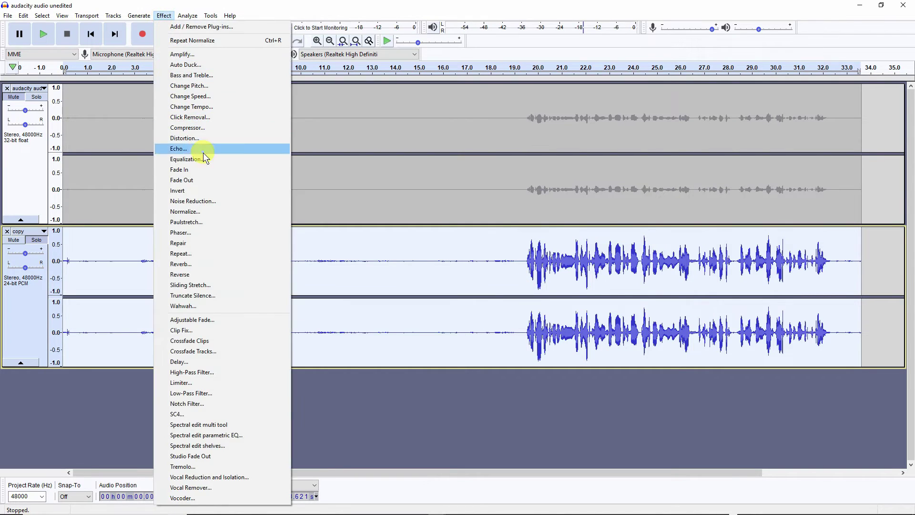
{"action": "left_click", "coordinate": [199, 128]}
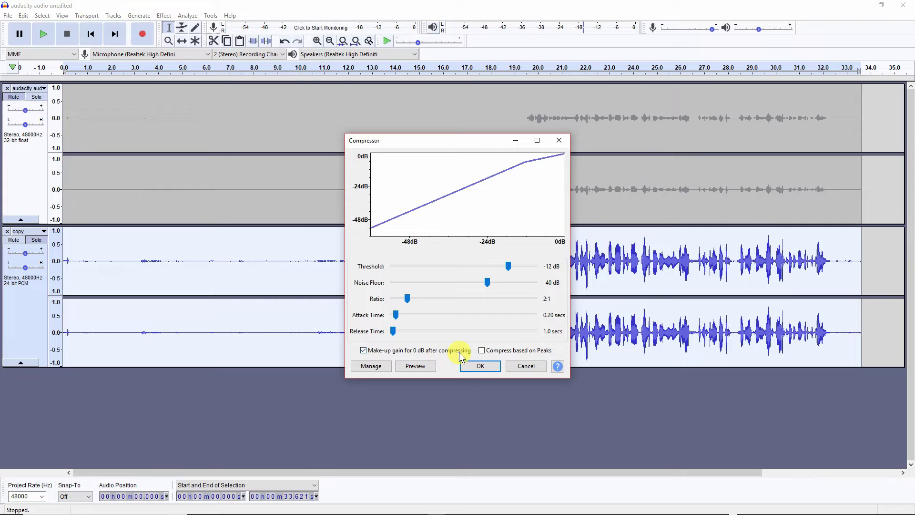
{"action": "left_click", "coordinate": [480, 365]}
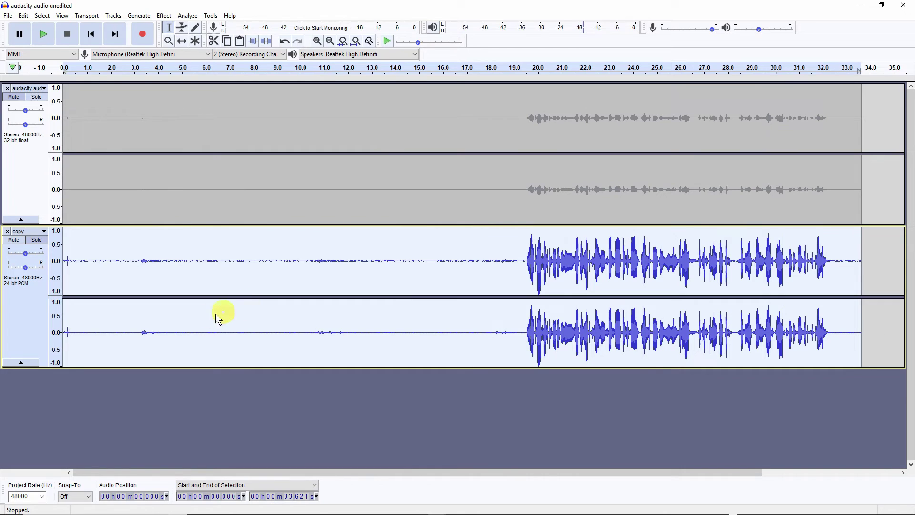
In Equalization, flatten the curve to 0 dB and load the Bass Boost preset.
{"action": "left_click", "coordinate": [164, 16]}
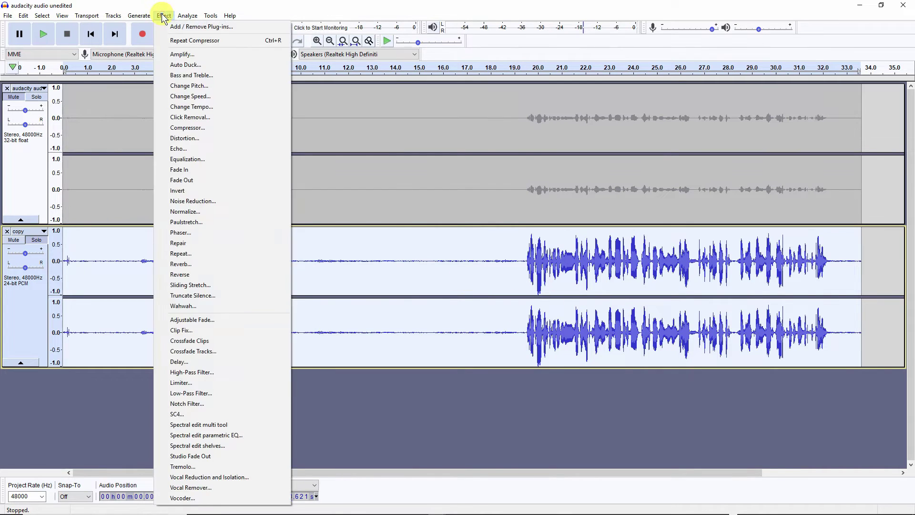
{"action": "left_click", "coordinate": [202, 159]}
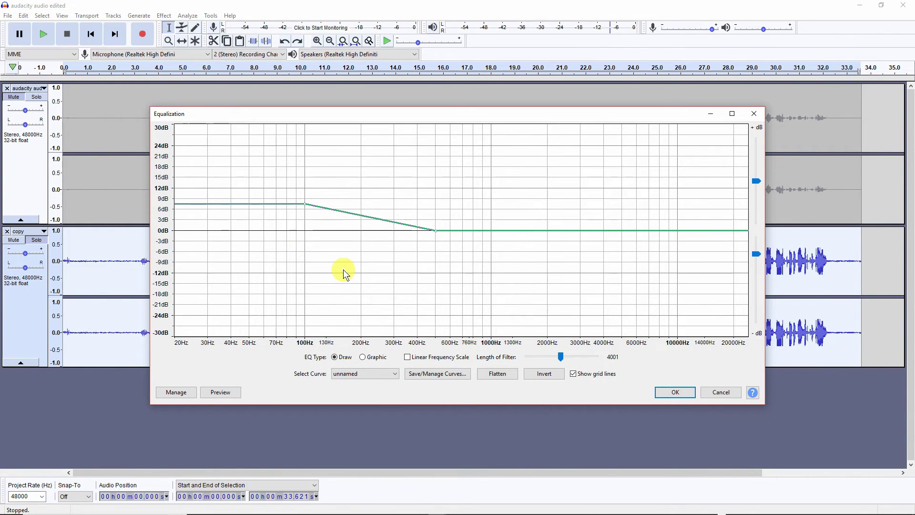
{"action": "left_click", "coordinate": [394, 373]}
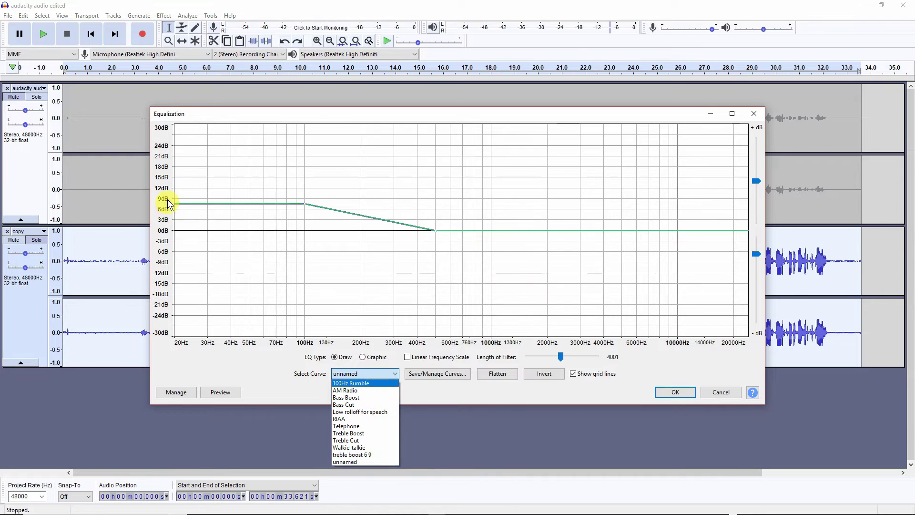
{"action": "left_click", "coordinate": [361, 397]}
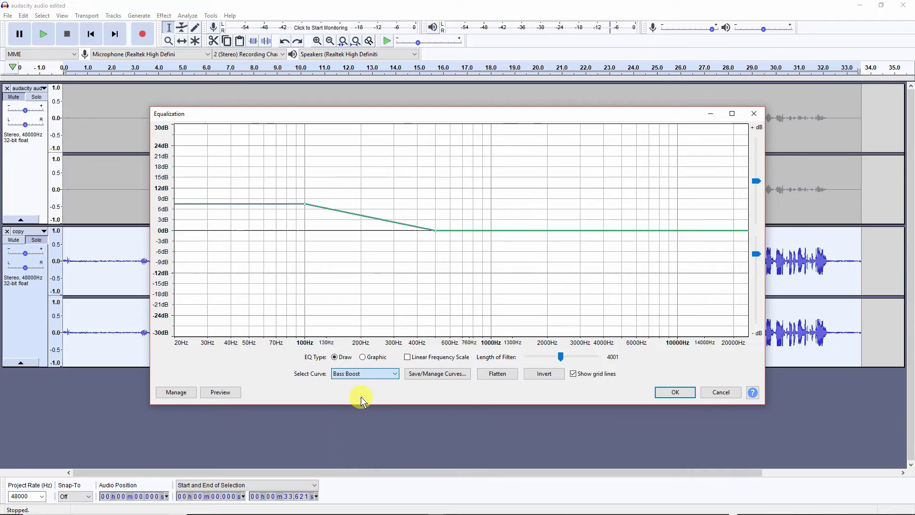
{"action": "left_click", "coordinate": [391, 374]}
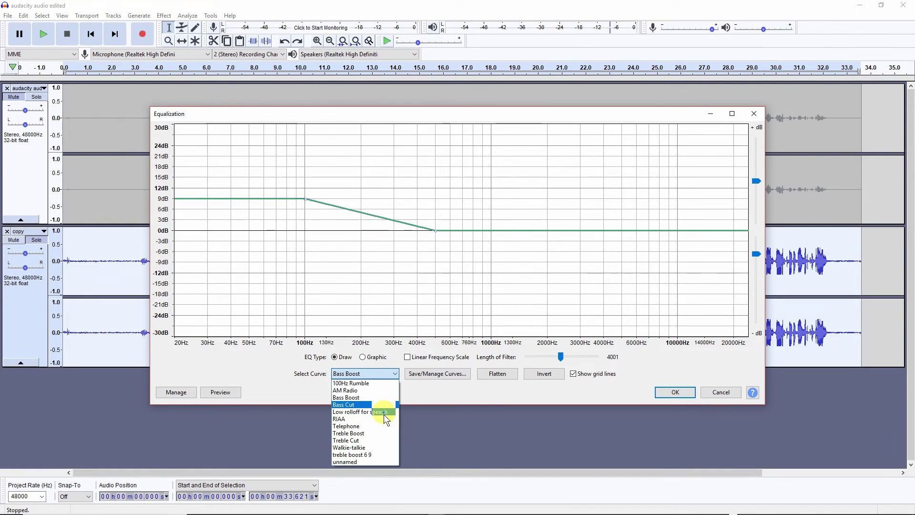
{"action": "left_click", "coordinate": [487, 400]}
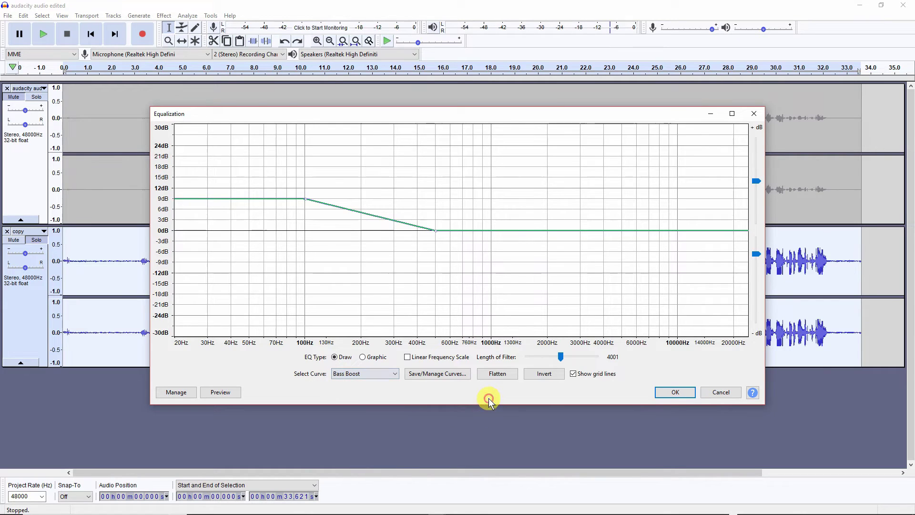
{"action": "left_click", "coordinate": [508, 374]}
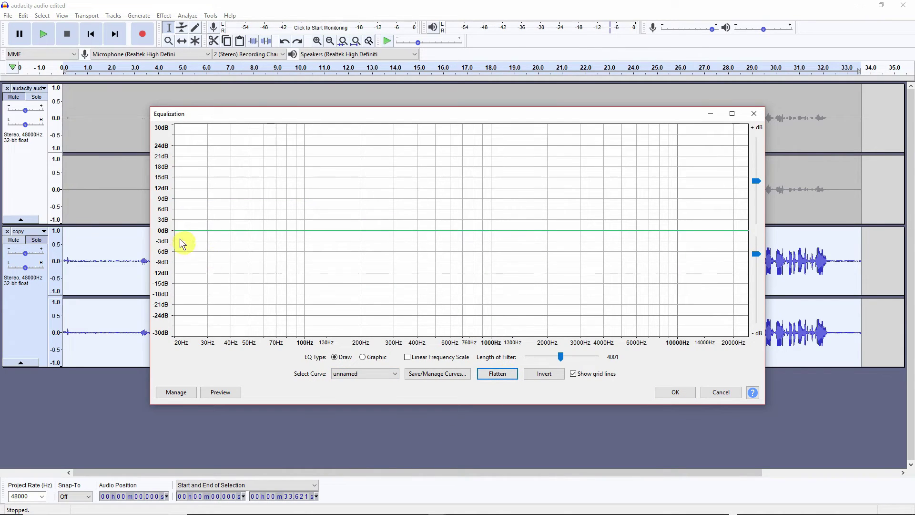
{"action": "left_click", "coordinate": [395, 373]}
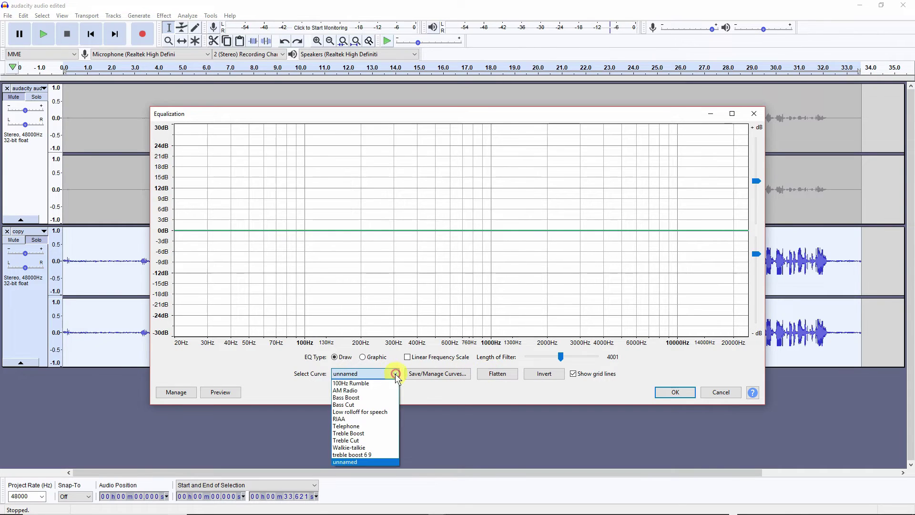
{"action": "left_click", "coordinate": [384, 398]}
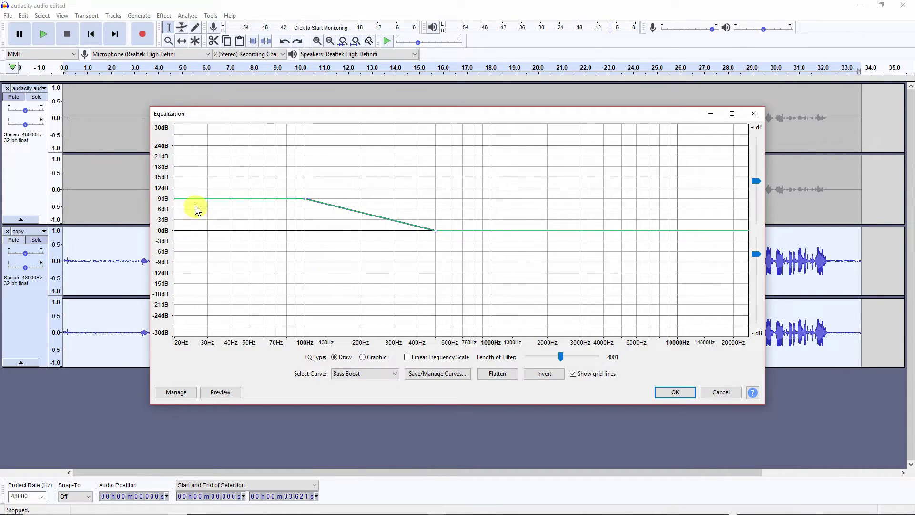
Lower the 100 Hz point to about 7 dB, compare Treble Boost, then restore the custom curve.
{"action": "left_click", "coordinate": [305, 199]}
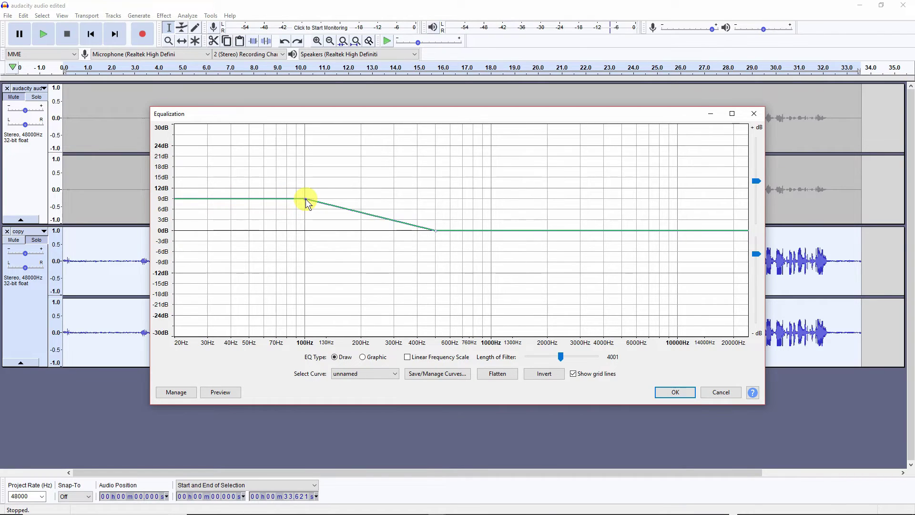
{"action": "left_click_drag", "start_coordinate": [305, 198], "coordinate": [305, 204]}
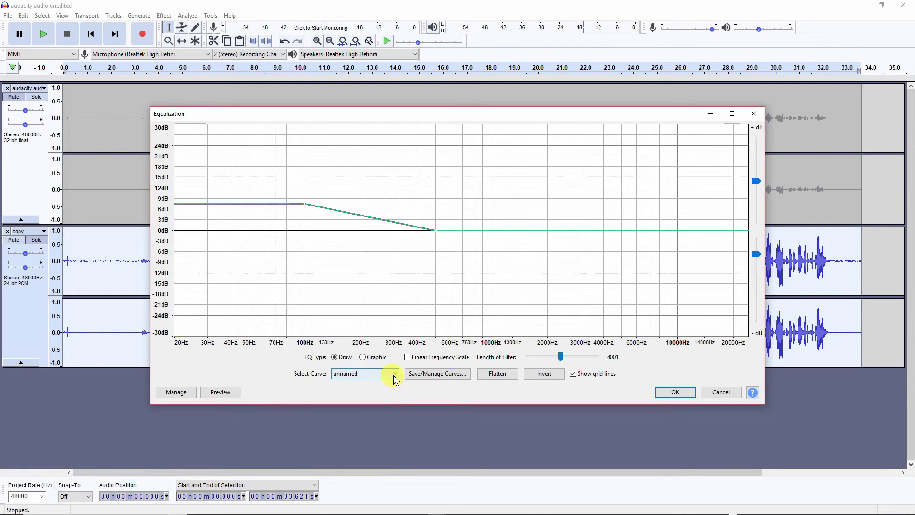
{"action": "left_click", "coordinate": [397, 373]}
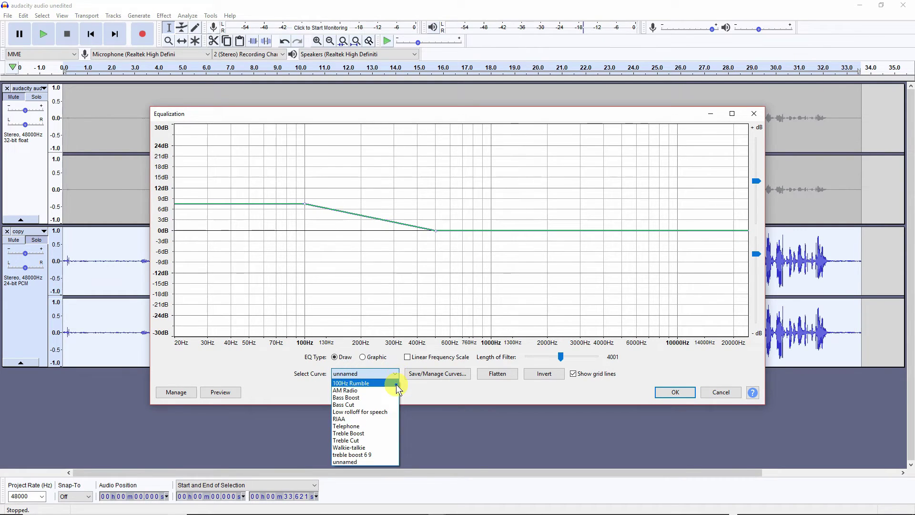
{"action": "left_click", "coordinate": [382, 431]}
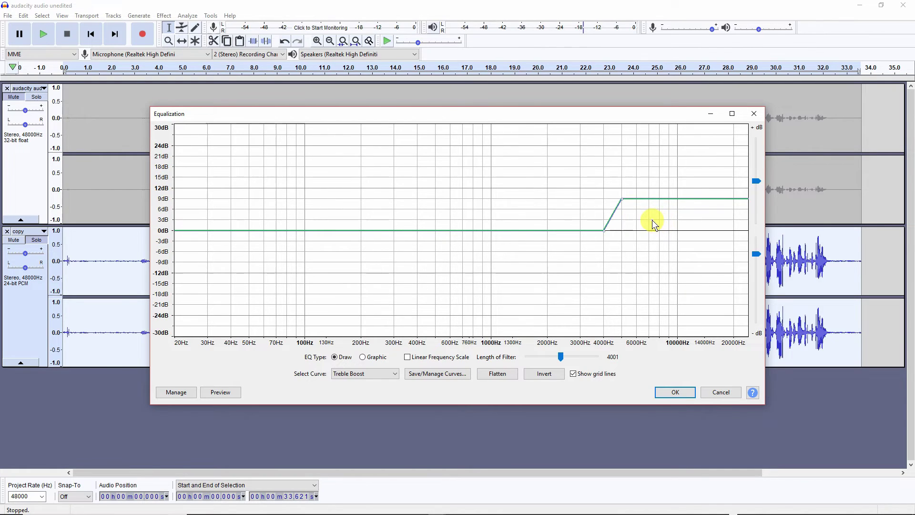
{"action": "left_click", "coordinate": [393, 371]}
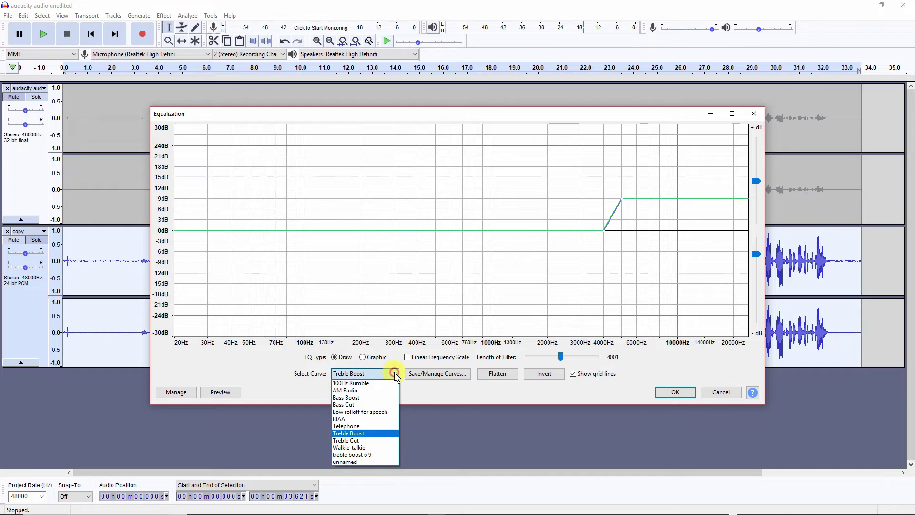
{"action": "left_click", "coordinate": [378, 460]}
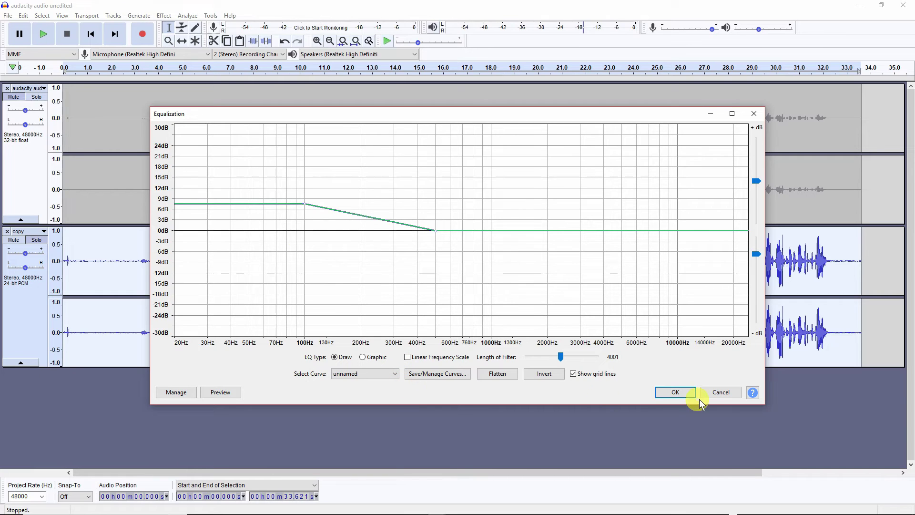
Rename the unnamed EQ curve to 'bass boost 6 9' and apply it to the copy track.
{"action": "left_click", "coordinate": [675, 392]}
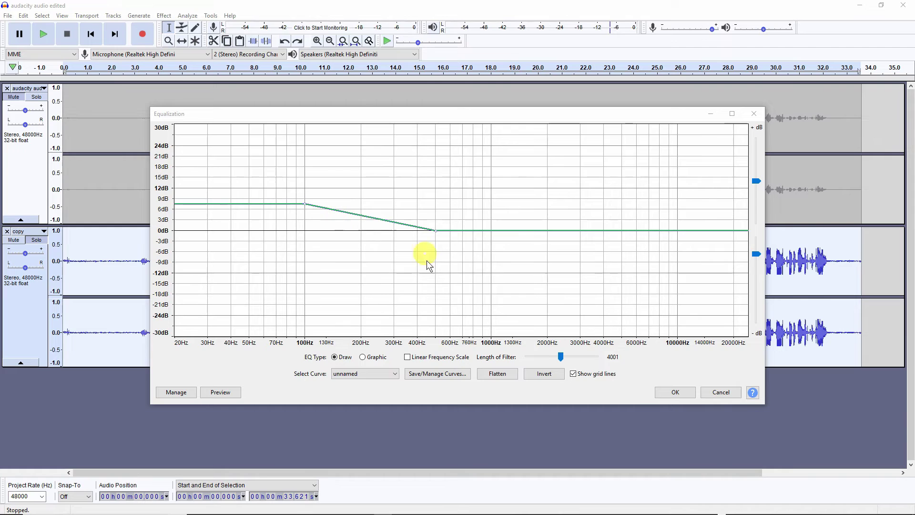
{"action": "left_click", "coordinate": [441, 374]}
{"action": "left_click", "coordinate": [333, 199]}
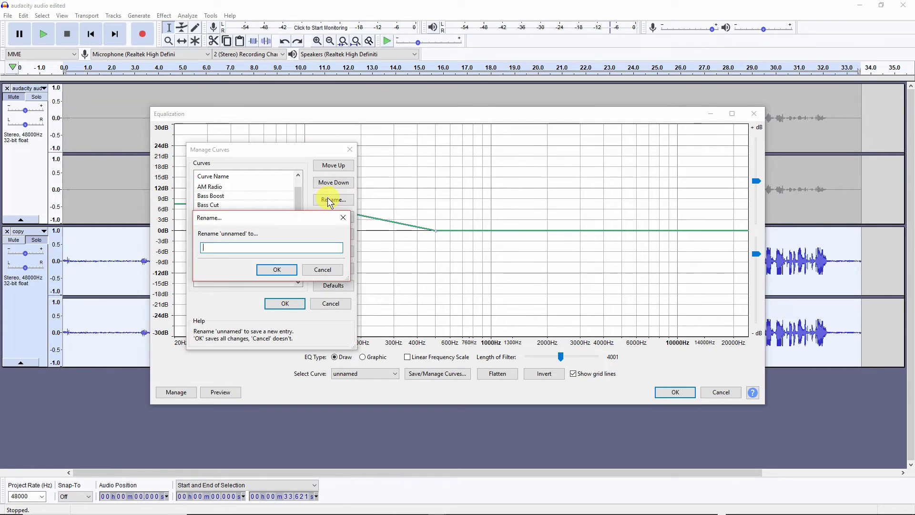
{"action": "type", "text": "bass boost 6 9"}
{"action": "left_click", "coordinate": [281, 270]}
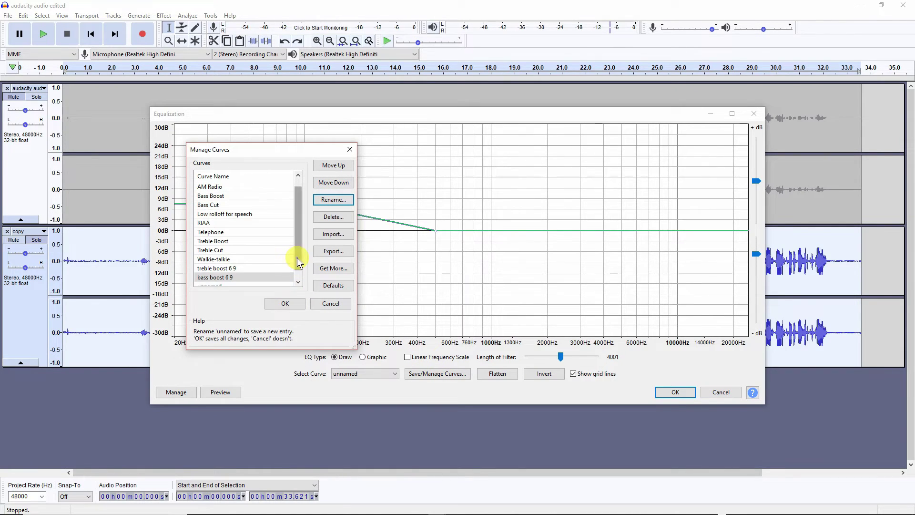
{"action": "scroll", "coordinate": [297, 258], "scroll_direction": "down", "scroll_amount": 1}
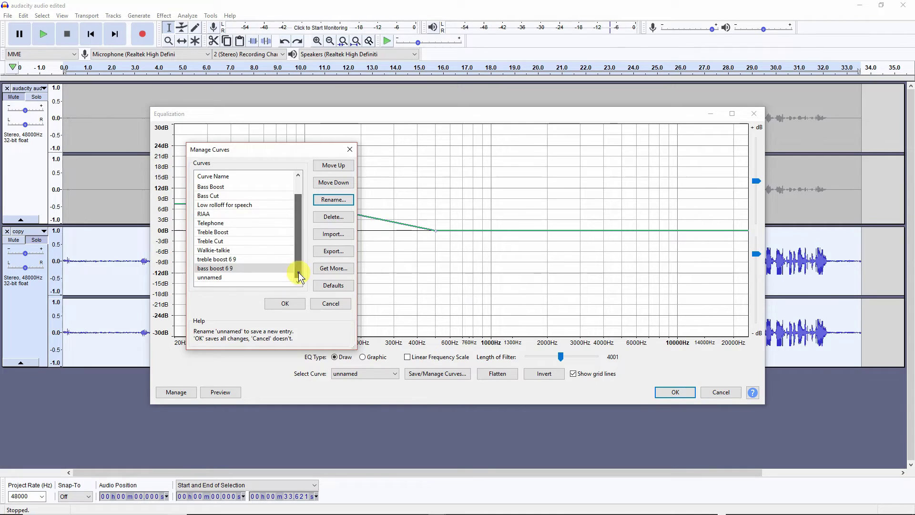
{"action": "left_click", "coordinate": [285, 303]}
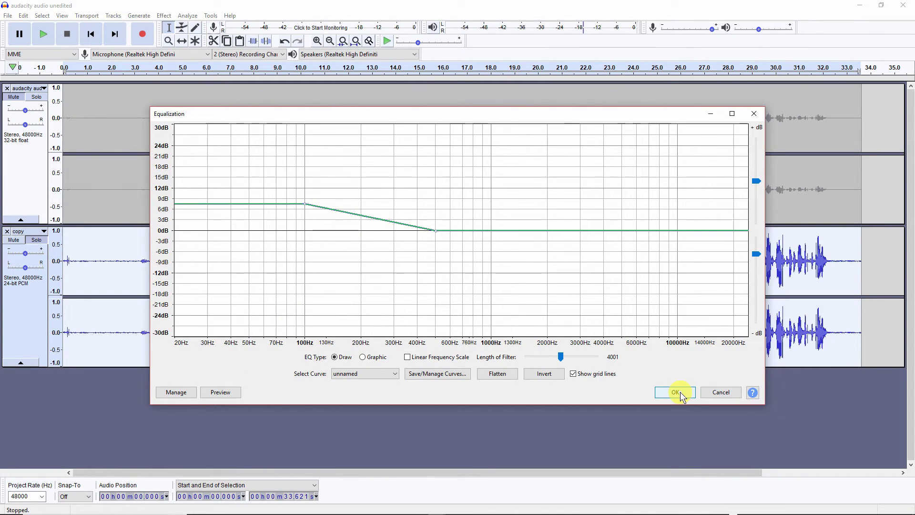
{"action": "left_click", "coordinate": [681, 393]}
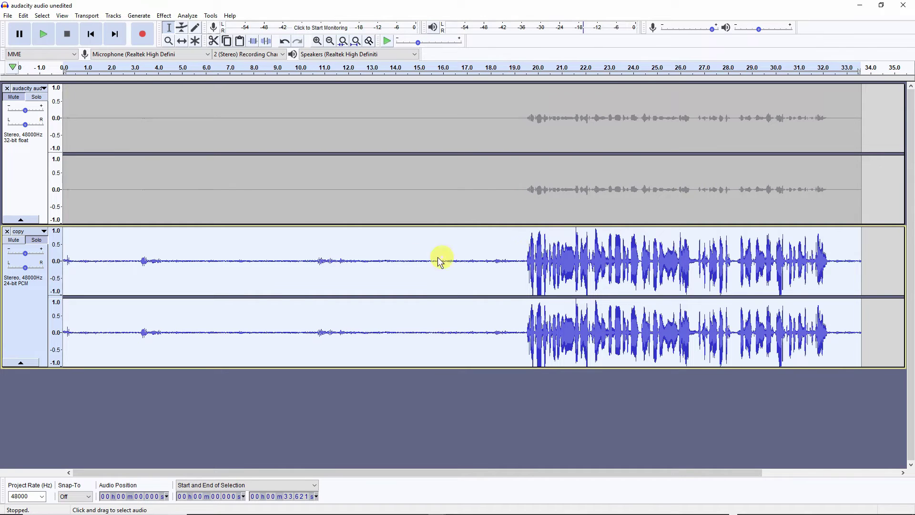
Normalize the equalized copy track to a -1.5 dB peak, keeping Remove DC offset on.
{"action": "left_click", "coordinate": [162, 16]}
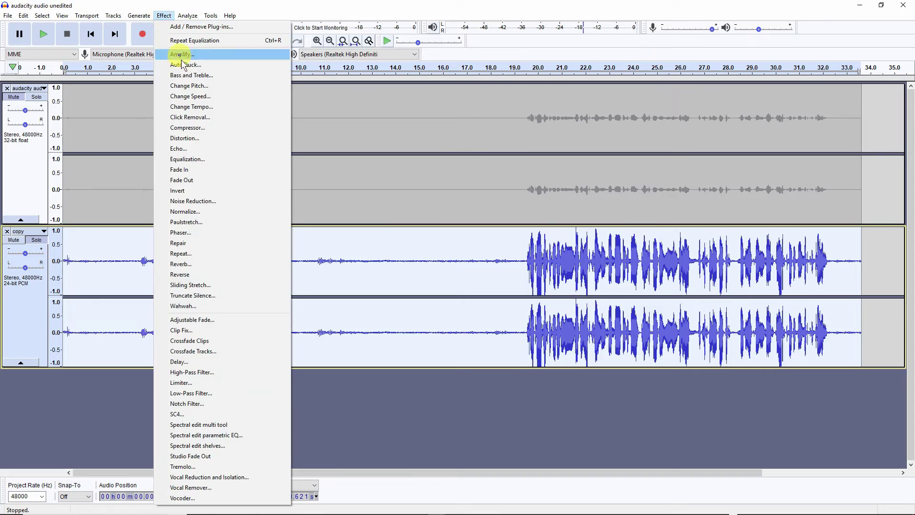
{"action": "left_click", "coordinate": [204, 211]}
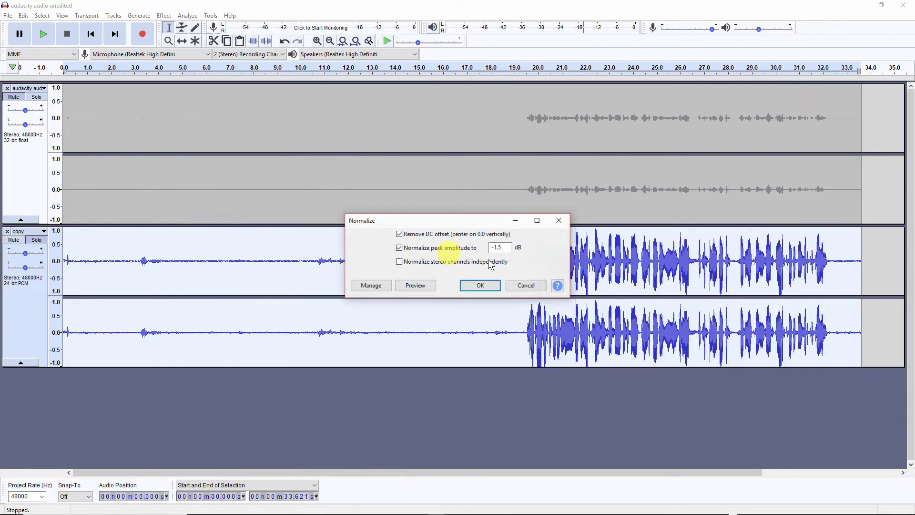
{"action": "left_click", "coordinate": [488, 284]}
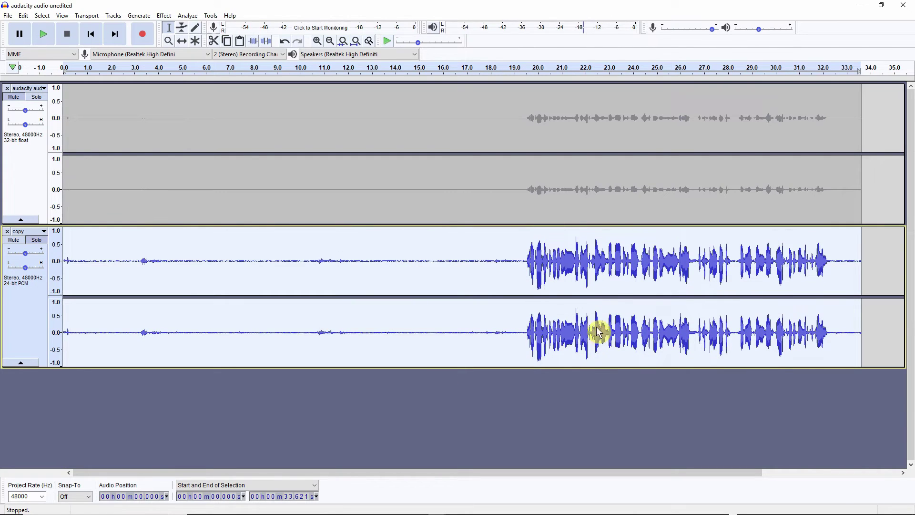
{"action": "left_click", "coordinate": [167, 17]}
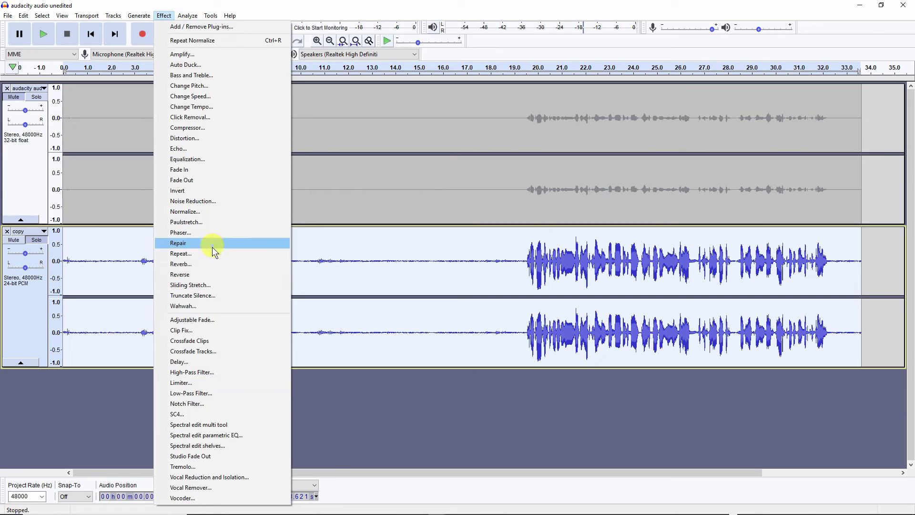
Apply the Limiter to the copy track as Hard Limit with Limit to (dB) set to -4.
{"action": "left_click", "coordinate": [228, 383]}
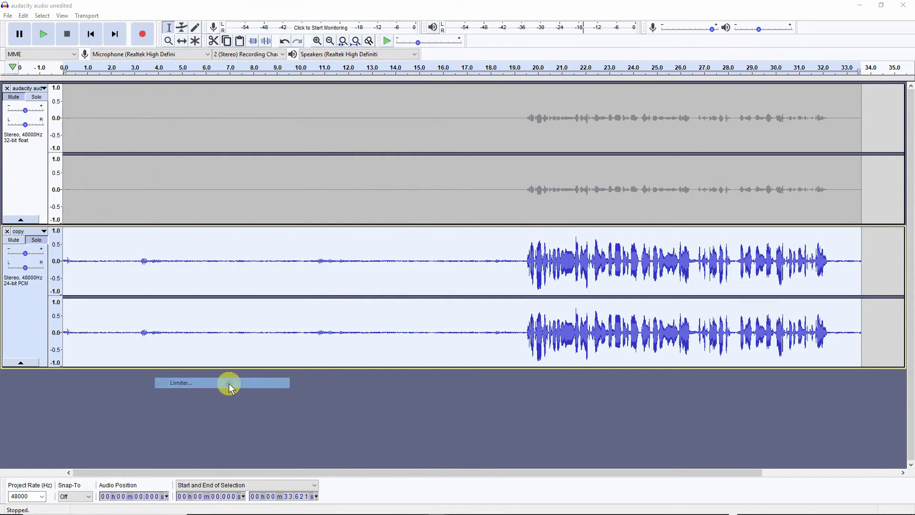
{"action": "left_click_drag", "start_coordinate": [489, 187], "coordinate": [428, 153]}
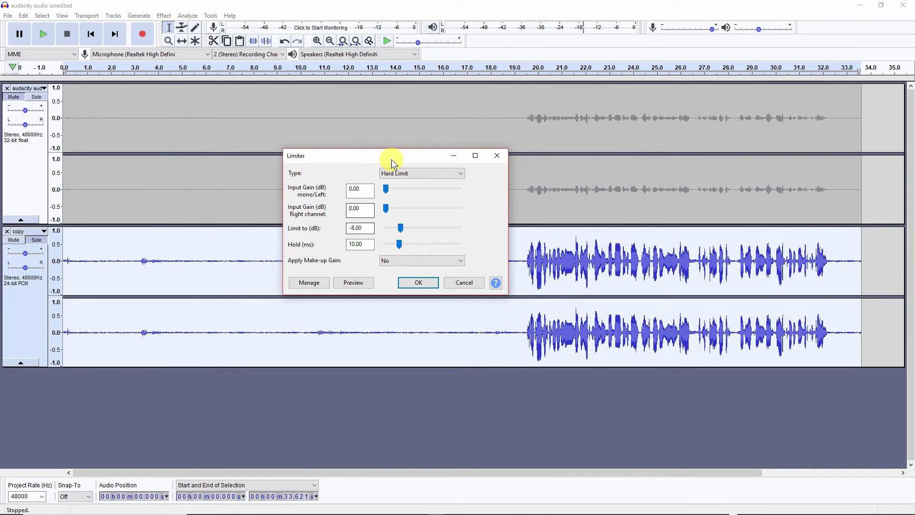
{"action": "left_click_drag", "start_coordinate": [393, 151], "coordinate": [370, 132]}
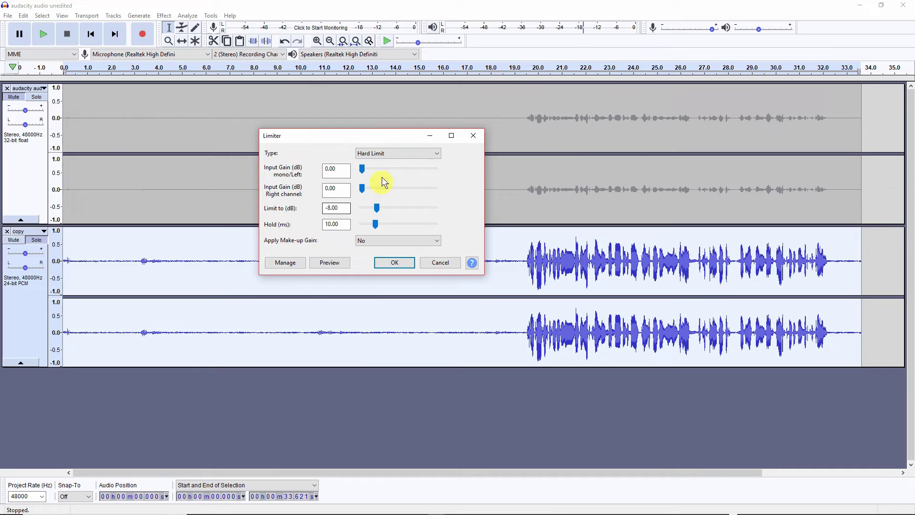
{"action": "left_click", "coordinate": [428, 153]}
{"action": "left_click", "coordinate": [427, 153]}
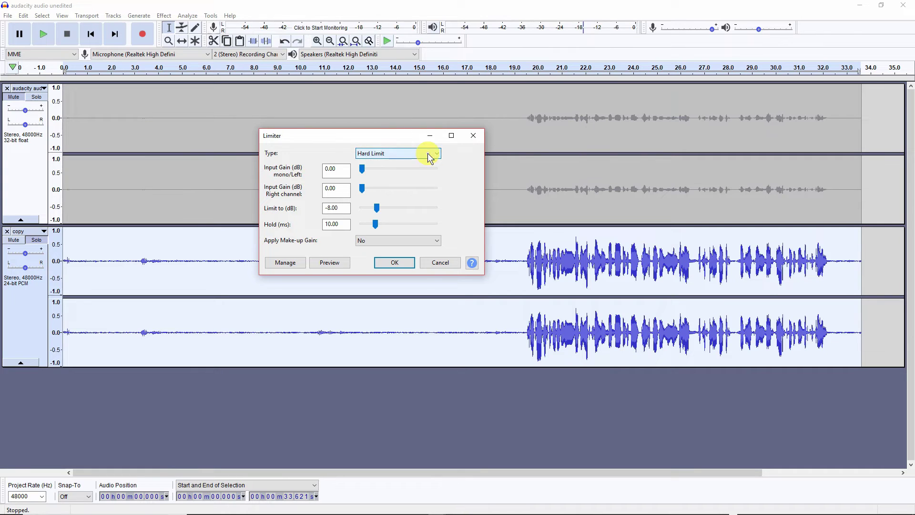
{"action": "double_click", "coordinate": [336, 168]}
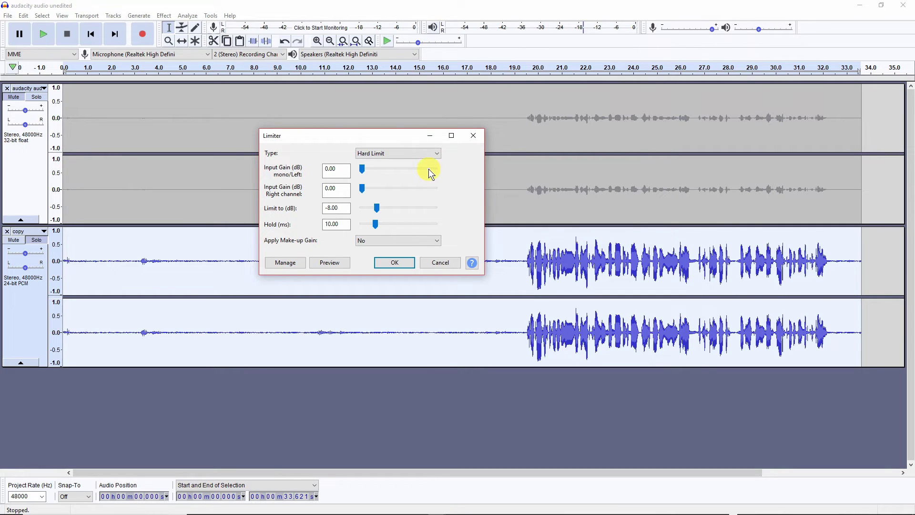
{"action": "left_click_drag", "start_coordinate": [412, 134], "coordinate": [391, 166]}
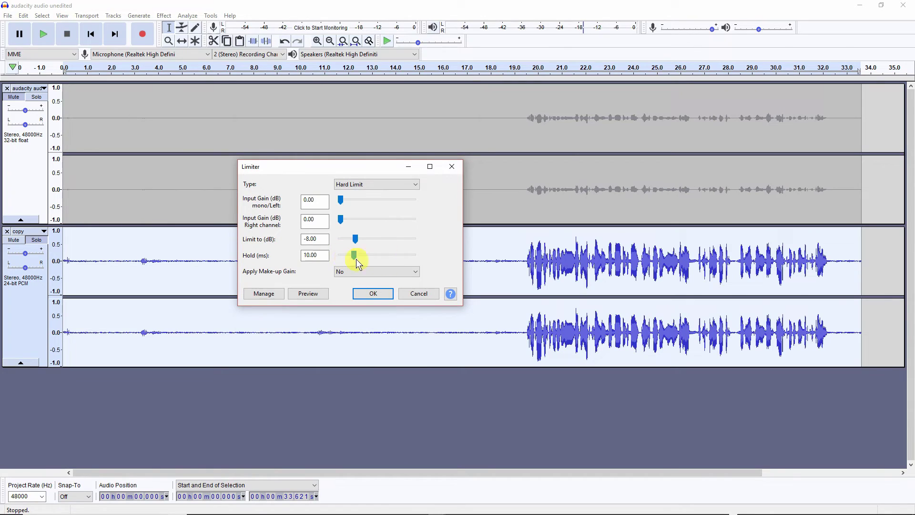
{"action": "left_click_drag", "start_coordinate": [328, 239], "coordinate": [285, 238]}
{"action": "type", "text": "-4"}
{"action": "left_click", "coordinate": [382, 294]}
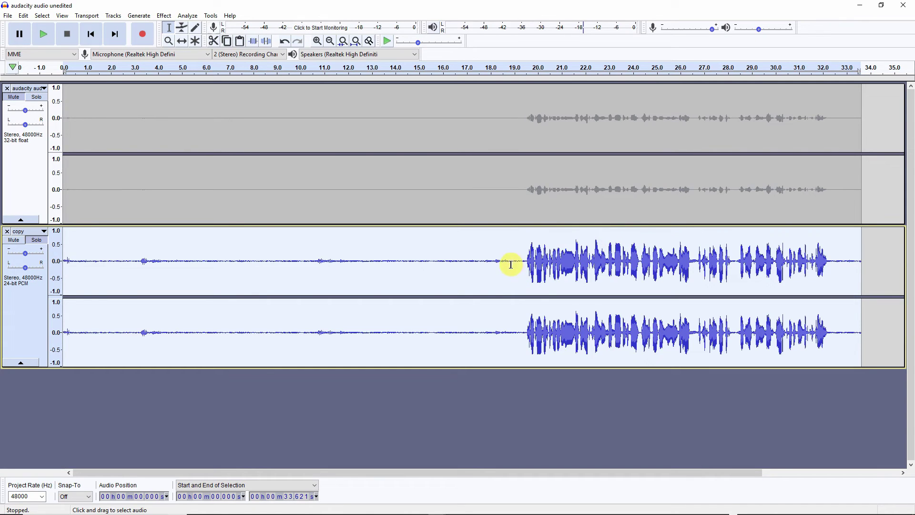
Undo the previous limiter and rerun the Hard Limit with a new Limit to (dB) value.
{"action": "key", "text": "ctrl+z"}
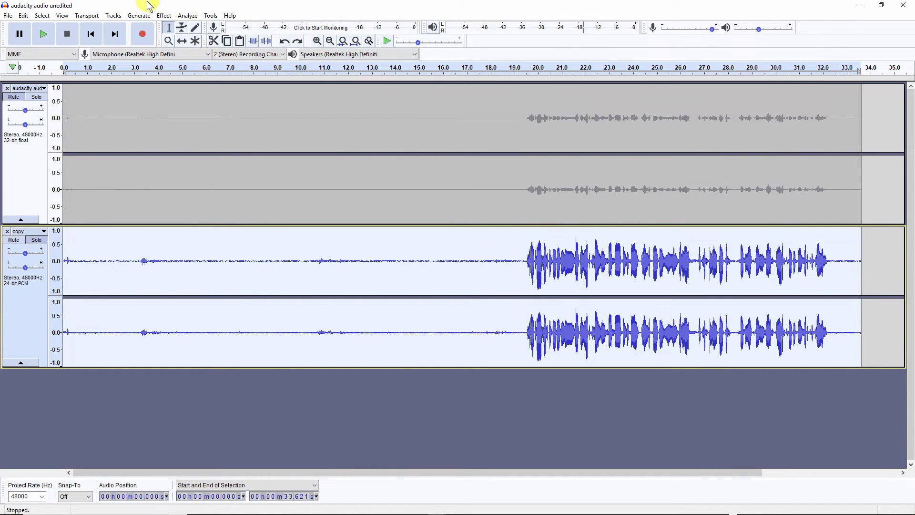
{"action": "left_click", "coordinate": [164, 15]}
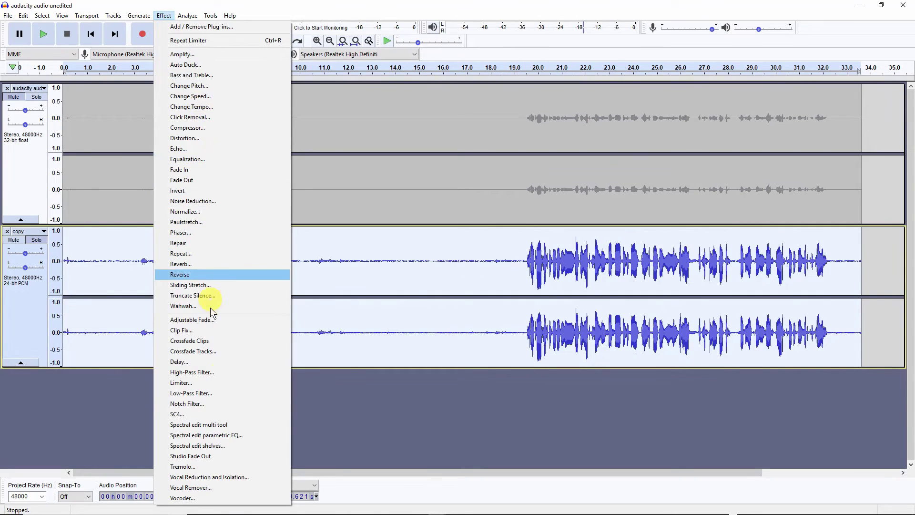
{"action": "left_click", "coordinate": [222, 381]}
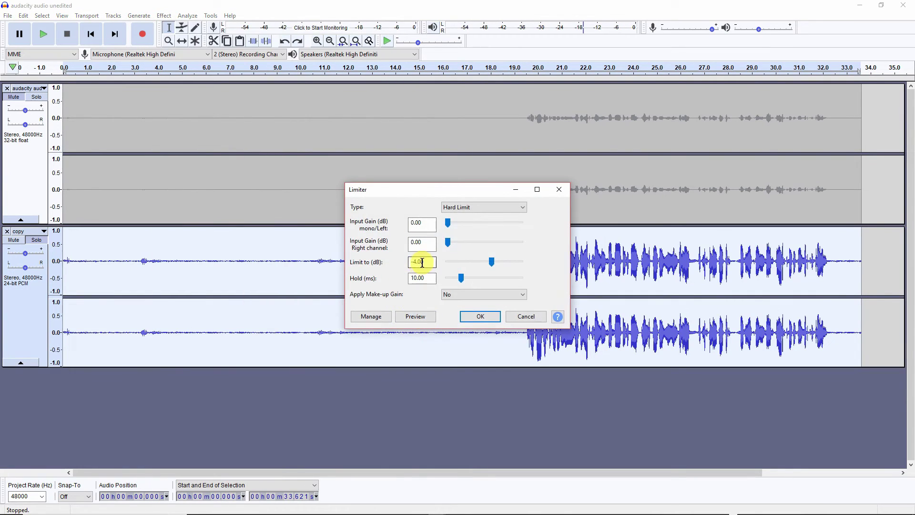
{"action": "left_click_drag", "start_coordinate": [421, 262], "coordinate": [404, 262]}
{"action": "type", "text": "-"}
{"action": "left_click", "coordinate": [482, 317]}
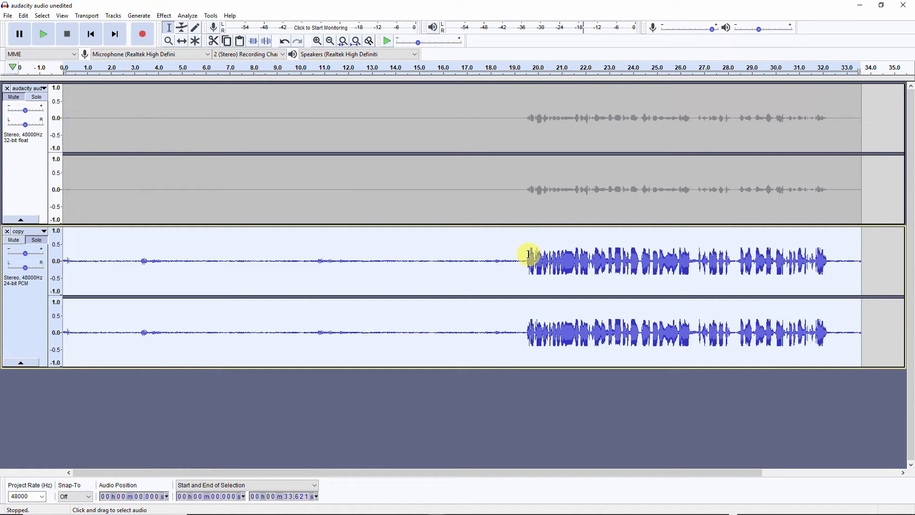
{"action": "left_click", "coordinate": [525, 255]}
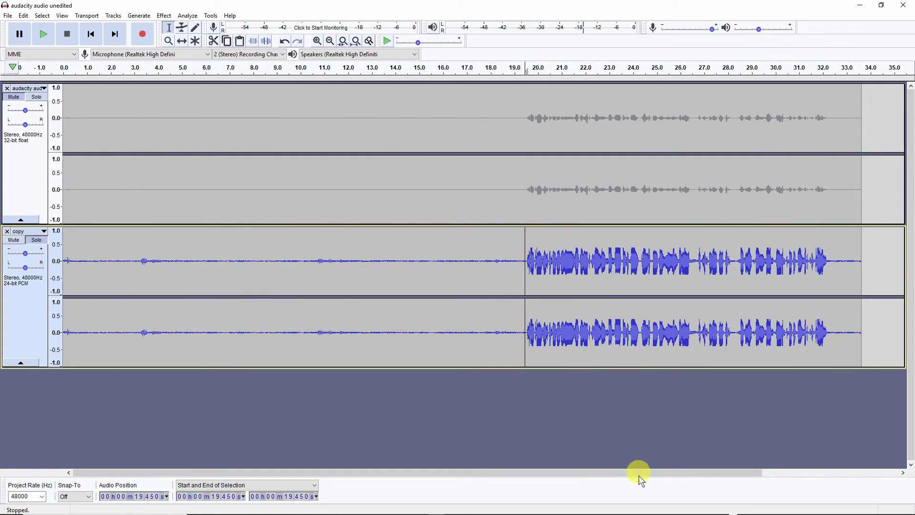
{"action": "key", "text": "space"}
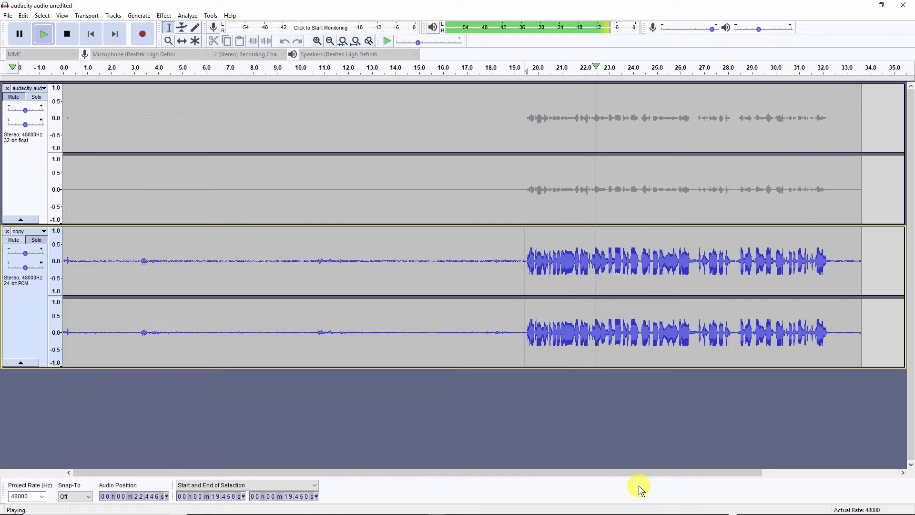
{"action": "key", "text": "space"}
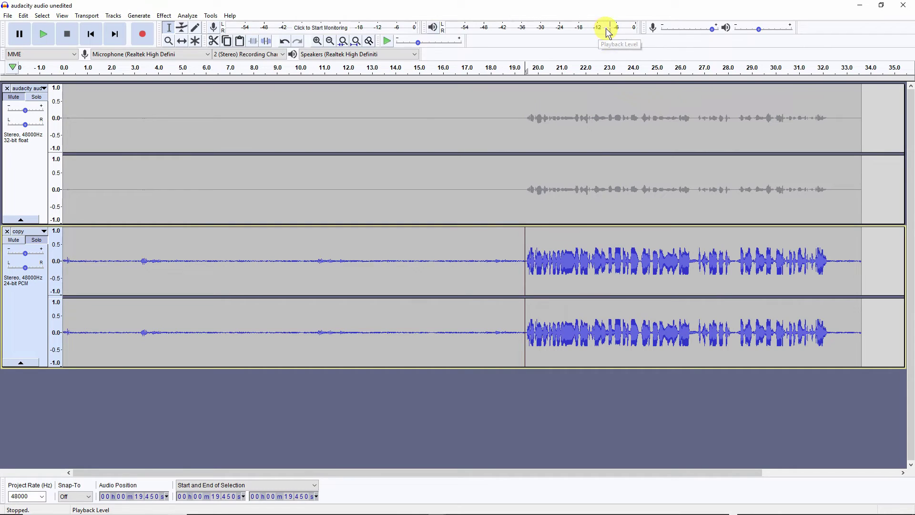
{"action": "left_click", "coordinate": [527, 248]}
{"action": "key", "text": "space"}
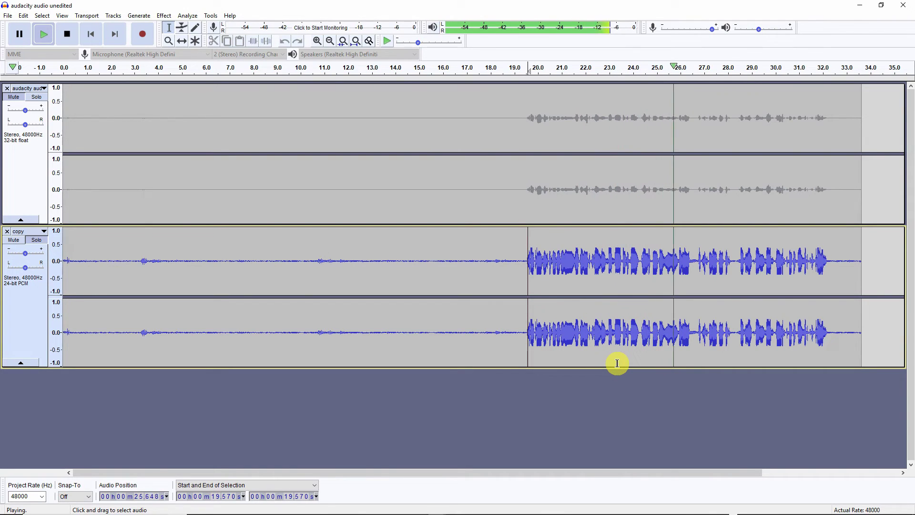
{"action": "key", "text": "space"}
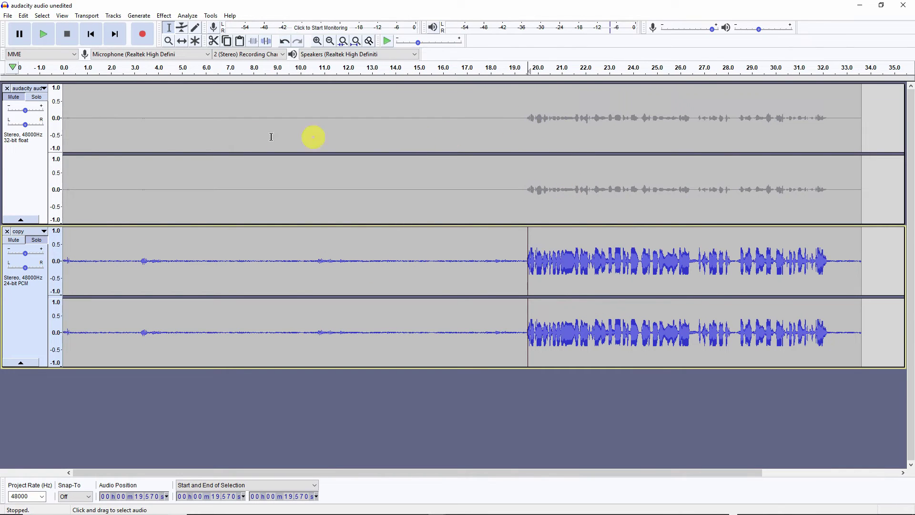
{"action": "left_click", "coordinate": [19, 241]}
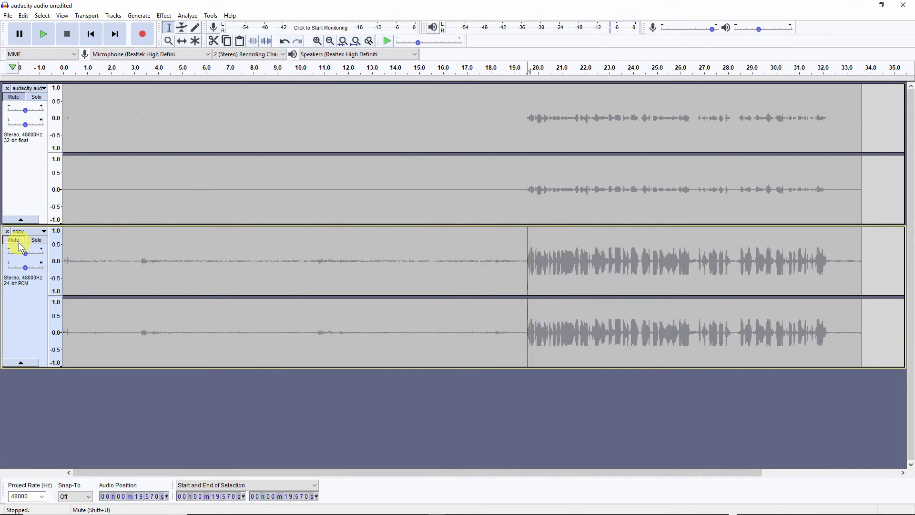
{"action": "left_click", "coordinate": [16, 94]}
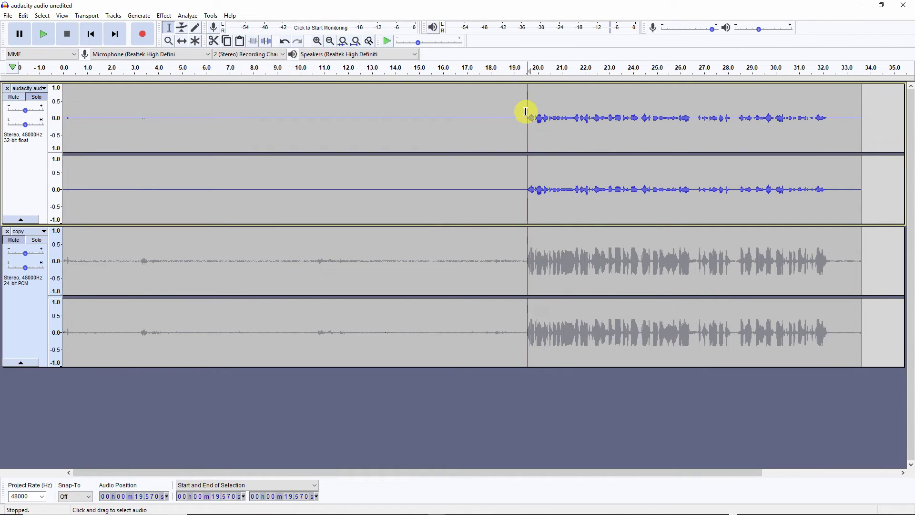
{"action": "key", "text": "space"}
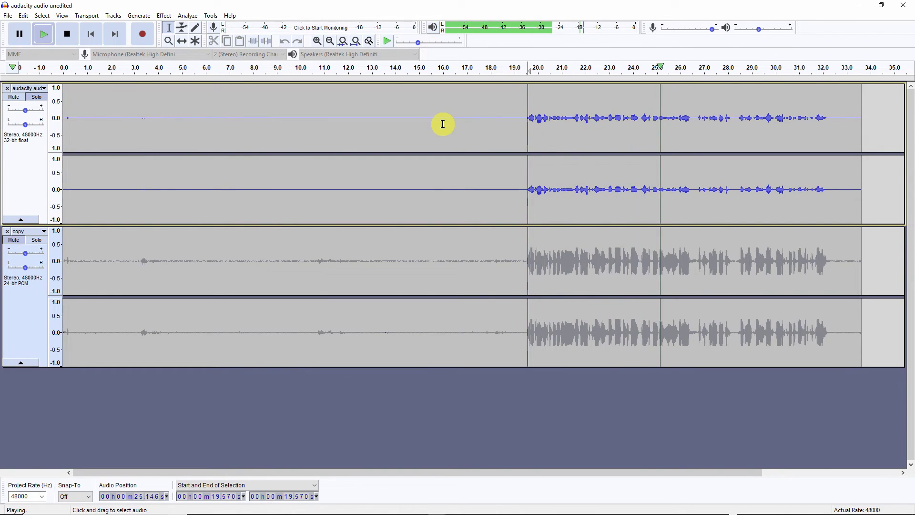
{"action": "key", "text": "space"}
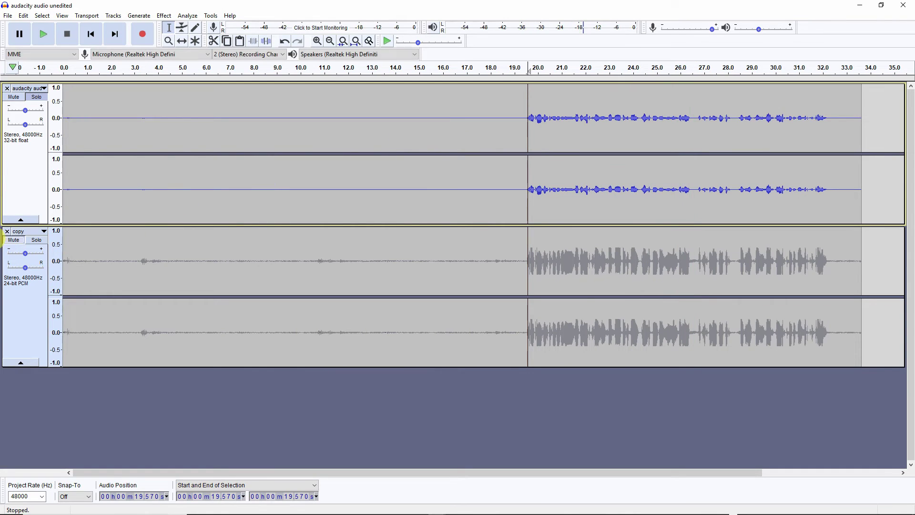
{"action": "left_click", "coordinate": [37, 240]}
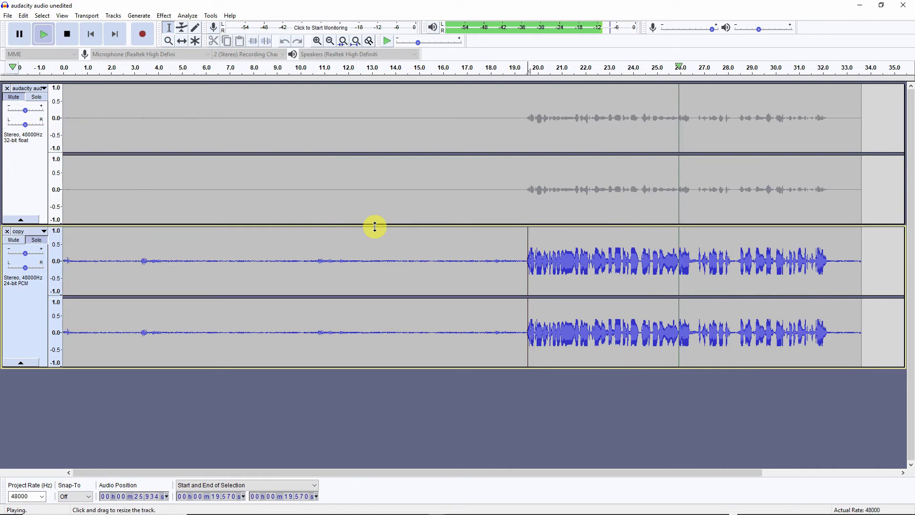
{"action": "key", "text": "space"}
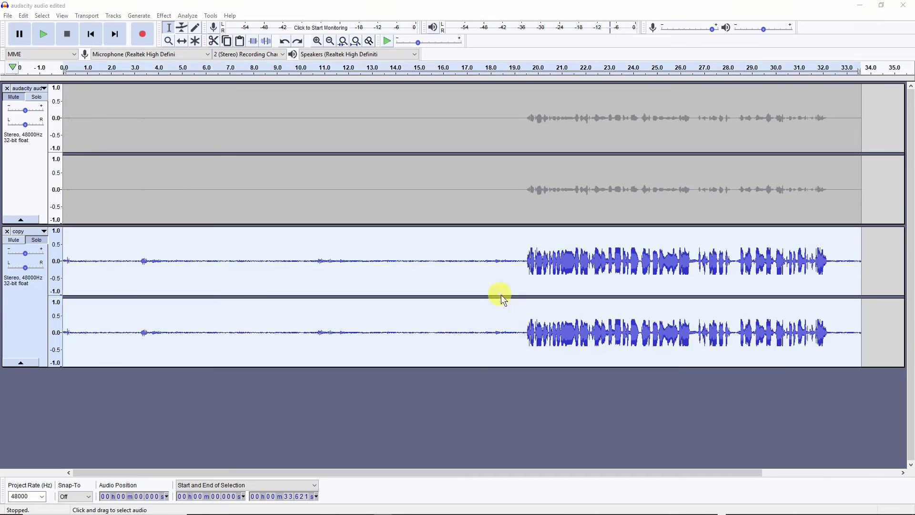
Normalize the whole copy track to -1.5 dB and play it back from 19.570 seconds.
{"action": "key", "text": "ctrl+r"}
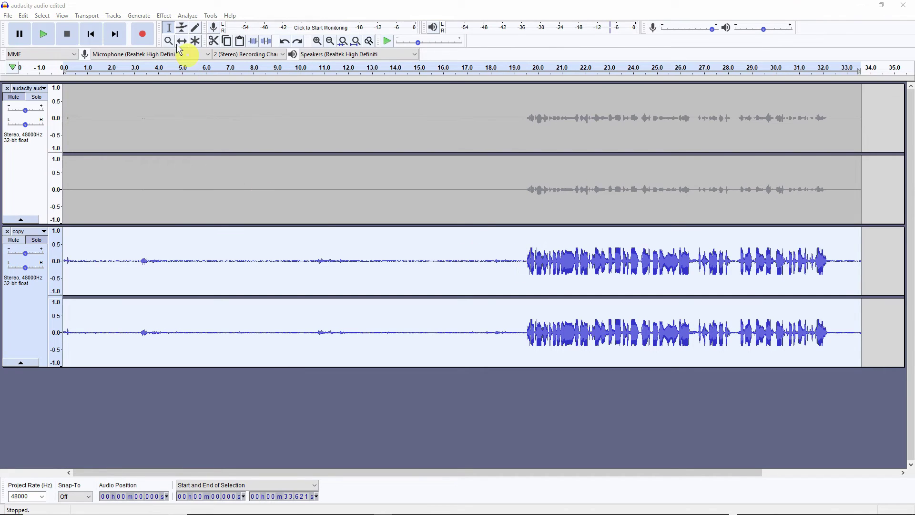
{"action": "left_click", "coordinate": [166, 17]}
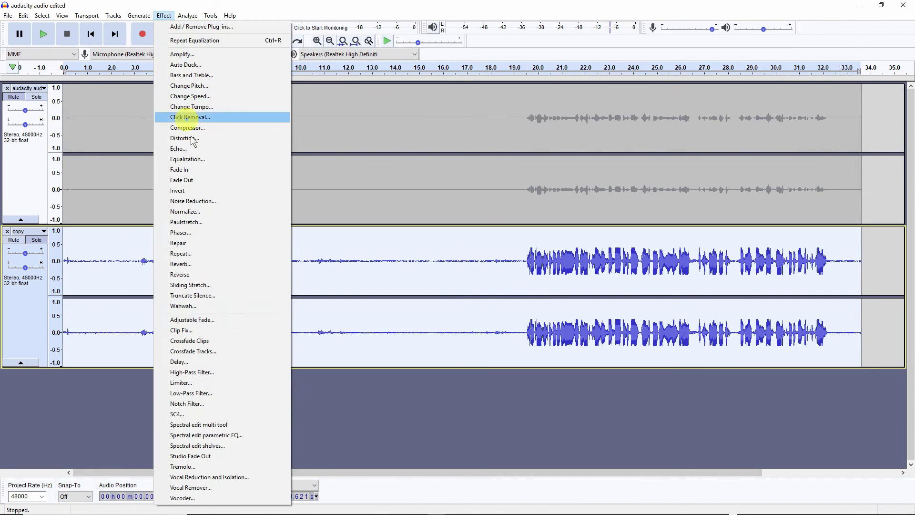
{"action": "left_click", "coordinate": [200, 211]}
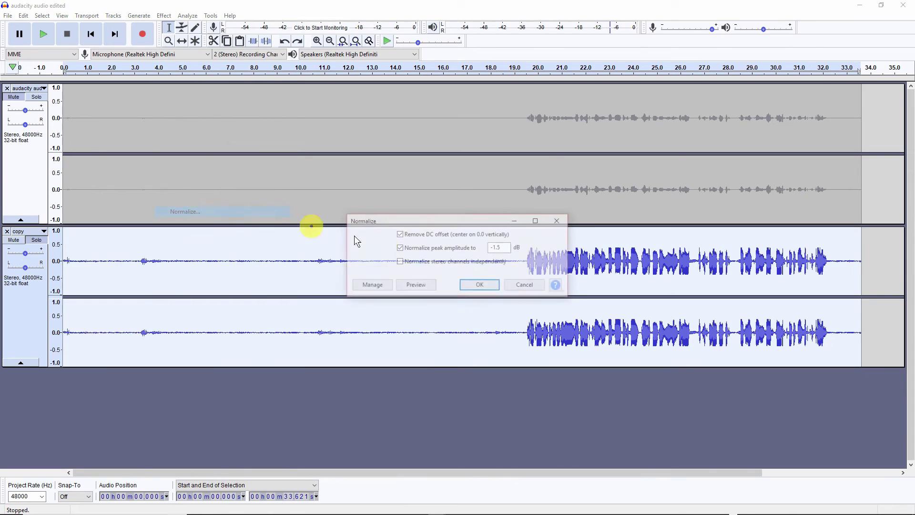
{"action": "left_click", "coordinate": [498, 285]}
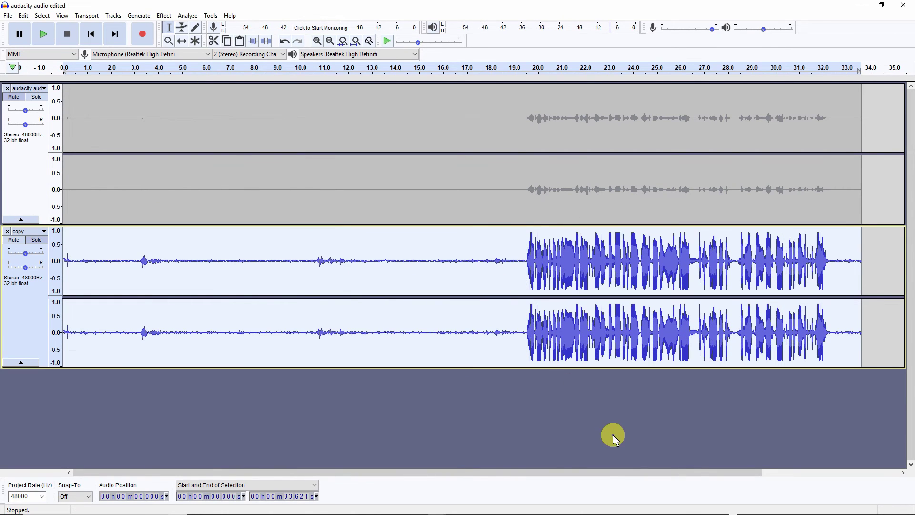
{"action": "left_click", "coordinate": [527, 241]}
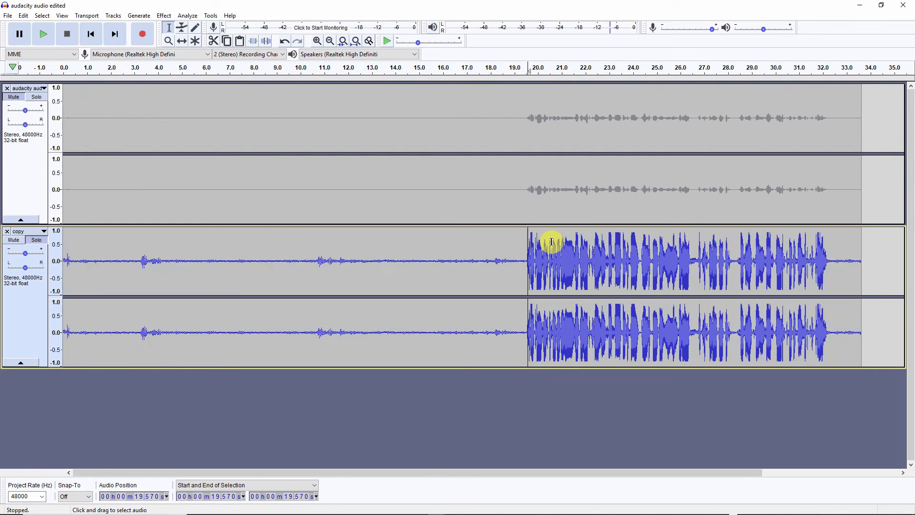
{"action": "key", "text": "space"}
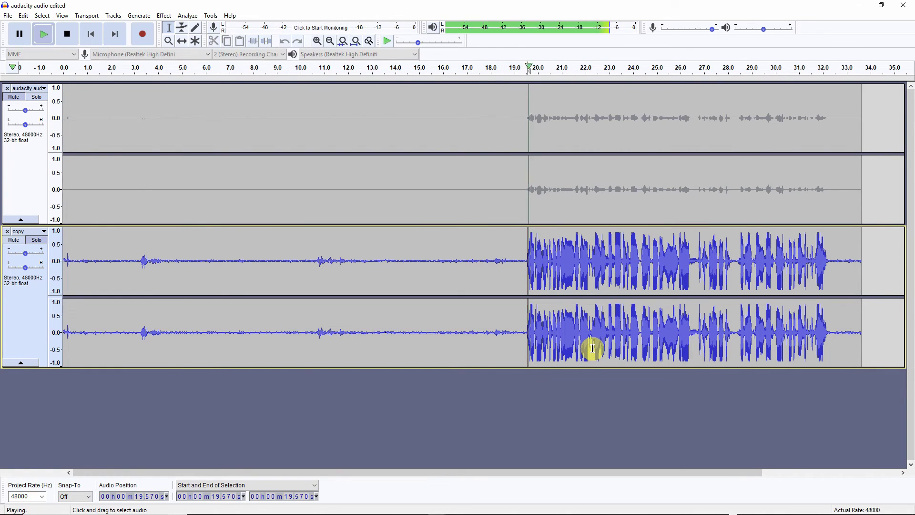
{"action": "key", "text": "space"}
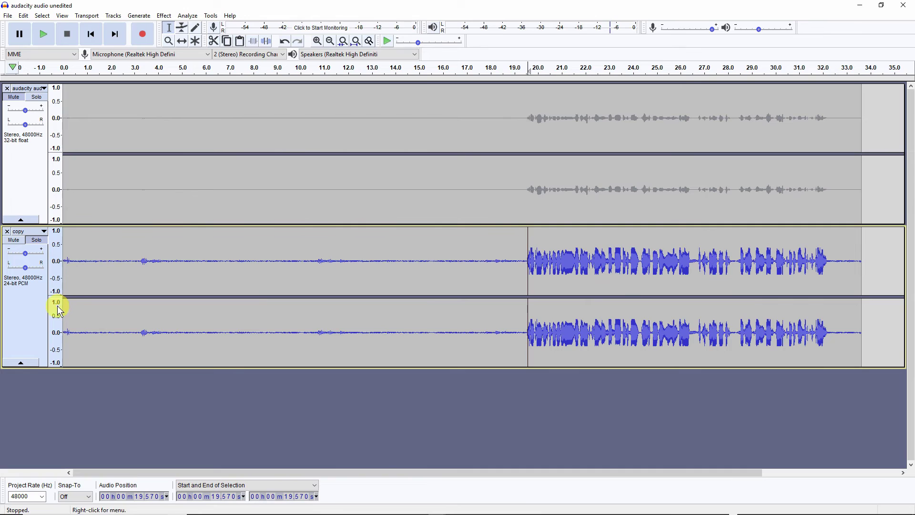
Save the project as 'audacity audio edited' through Save Project As, accepting the warning.
{"action": "left_click", "coordinate": [36, 314]}
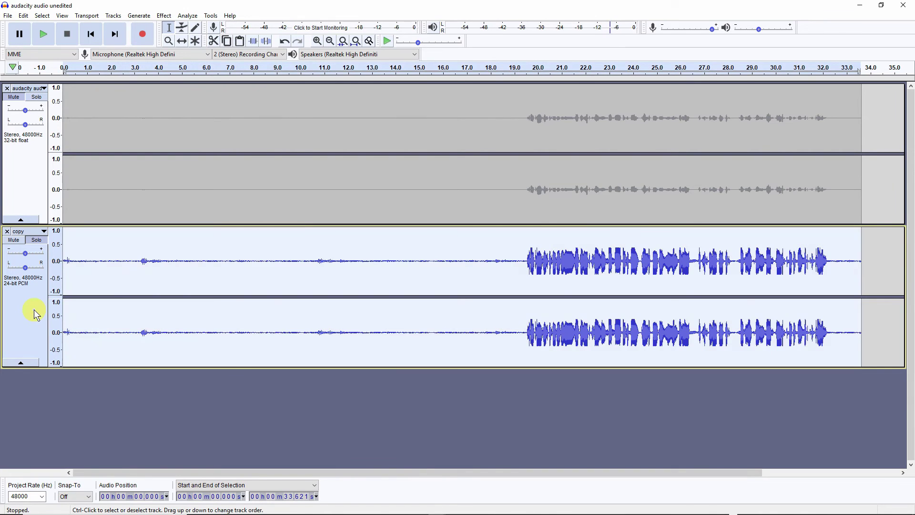
{"action": "left_click", "coordinate": [9, 18]}
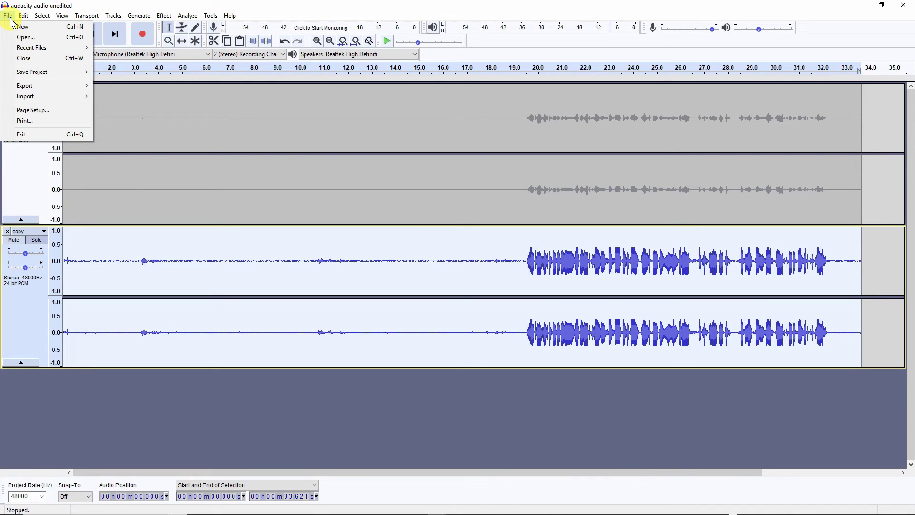
{"action": "mouse_move", "coordinate": [36, 75]}
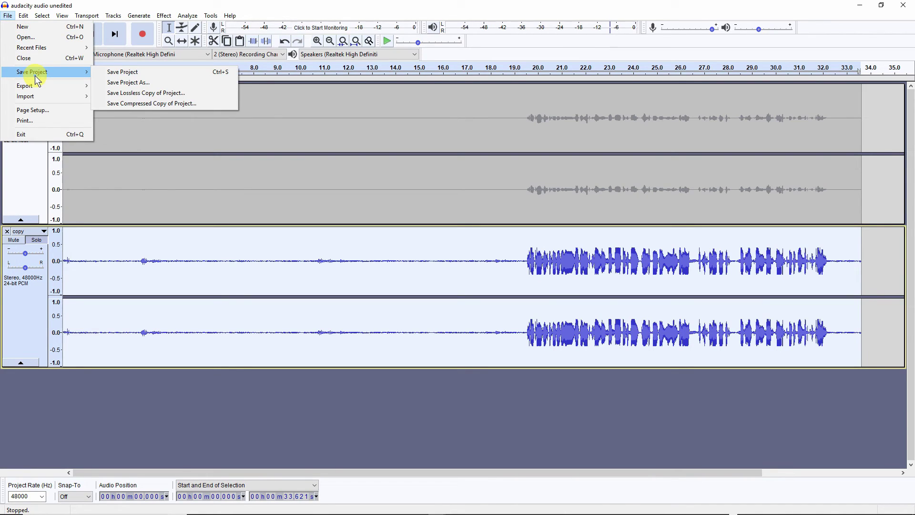
{"action": "left_click", "coordinate": [133, 83]}
{"action": "left_click", "coordinate": [459, 285]}
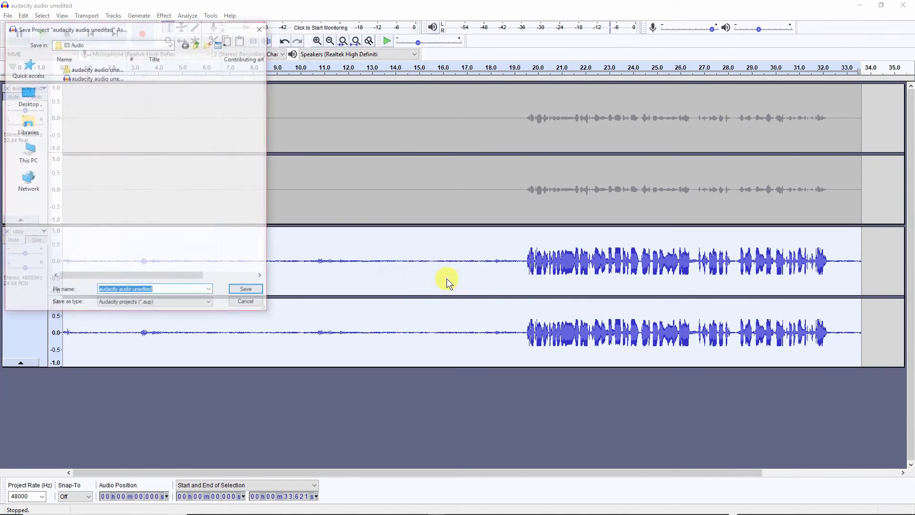
{"action": "left_click", "coordinate": [137, 292]}
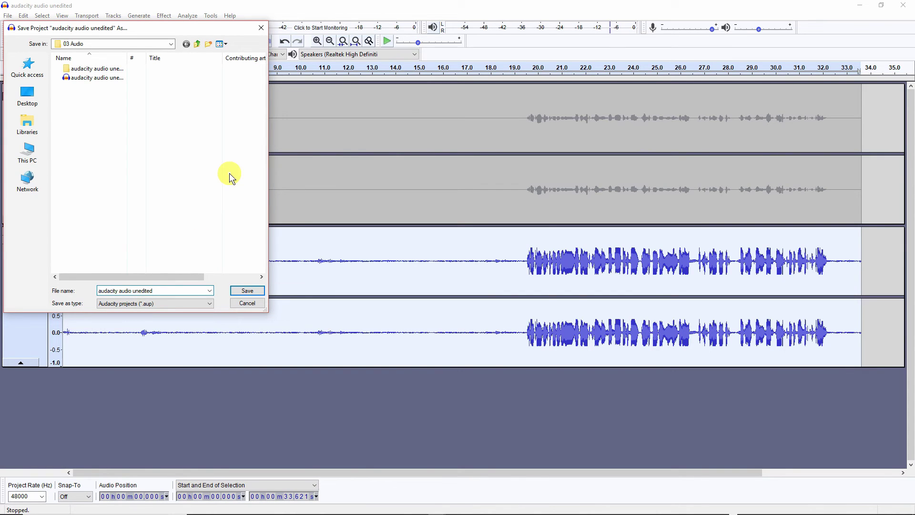
{"action": "key", "text": "Delete"}
{"action": "key", "text": "BackSpace"}
{"action": "left_click", "coordinate": [255, 290]}
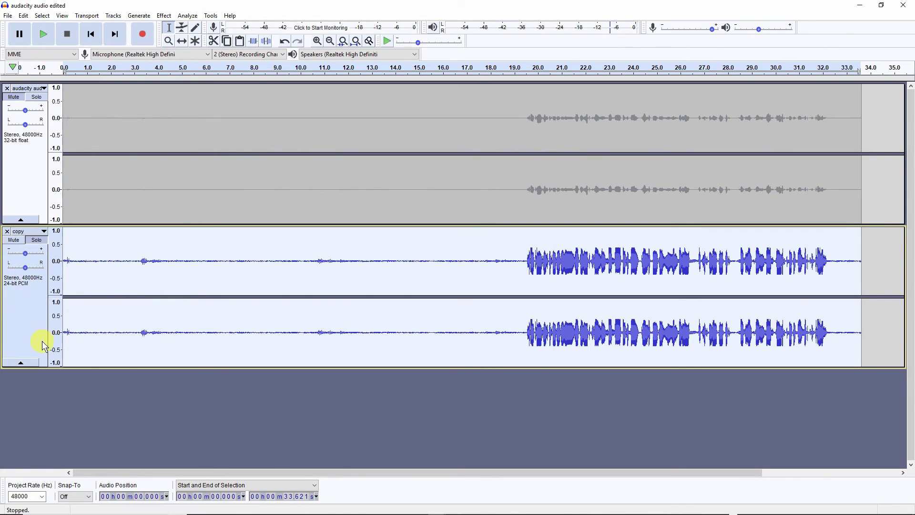
Change the copy track's sample format to 32-bit float from its track menu.
{"action": "left_click", "coordinate": [44, 230]}
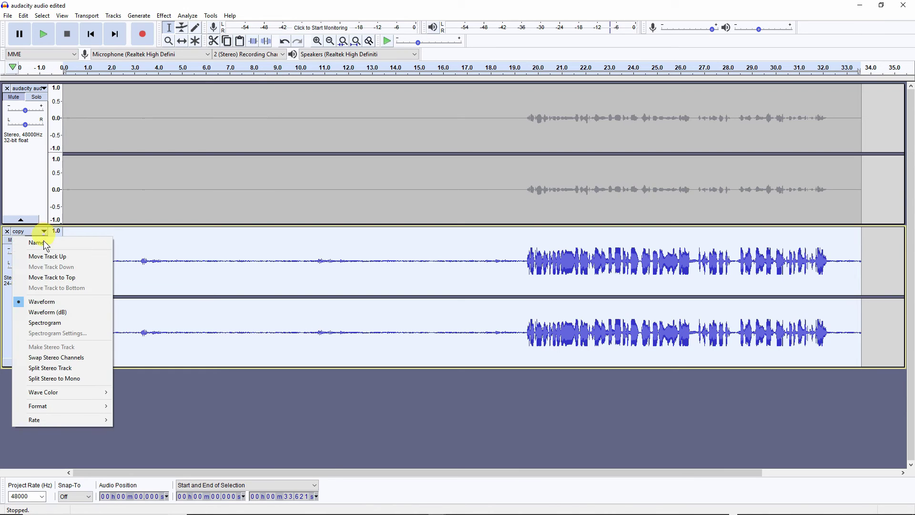
{"action": "mouse_move", "coordinate": [65, 407]}
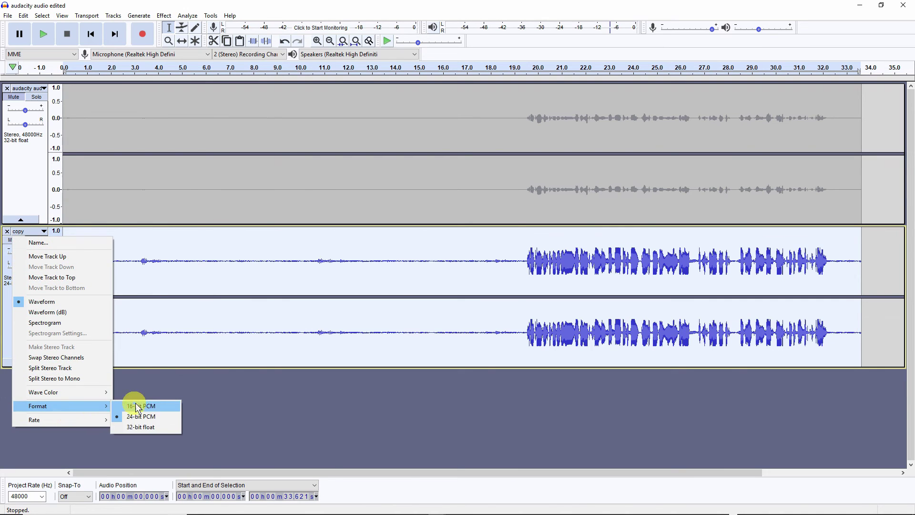
{"action": "left_click", "coordinate": [153, 426]}
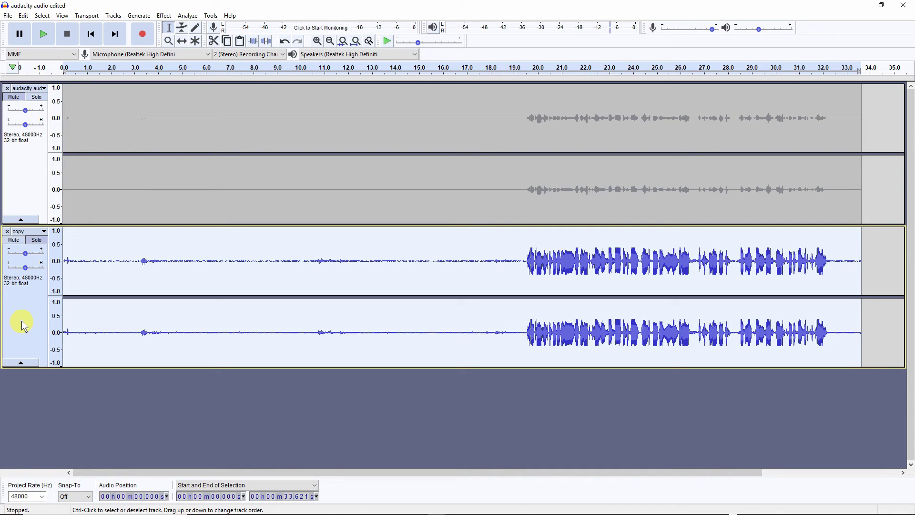
Open File > Export > Export Selected Audio, move the dialog mid-screen, and show the format list.
{"action": "left_click", "coordinate": [7, 16]}
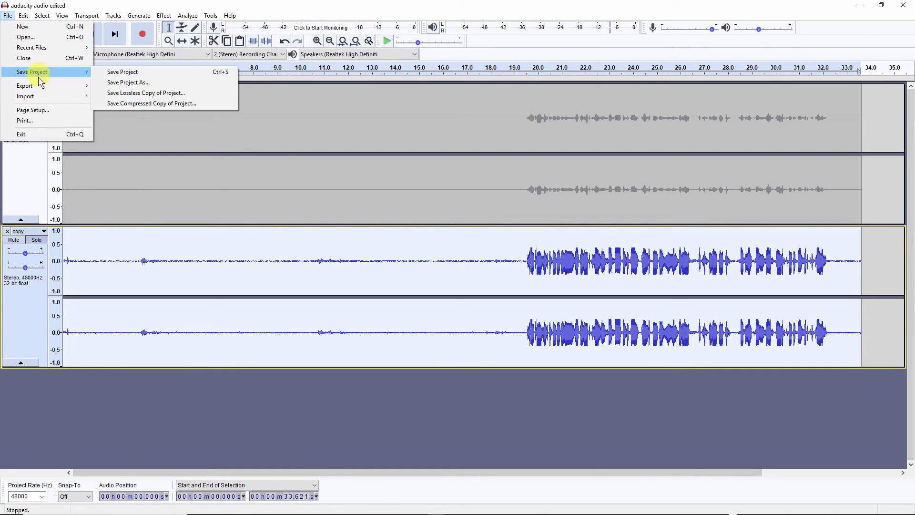
{"action": "mouse_move", "coordinate": [39, 88]}
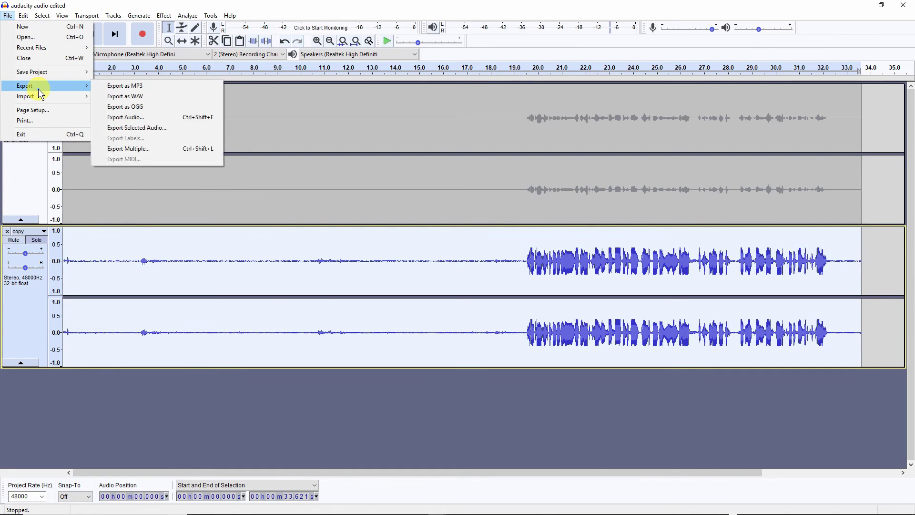
{"action": "left_click", "coordinate": [138, 127]}
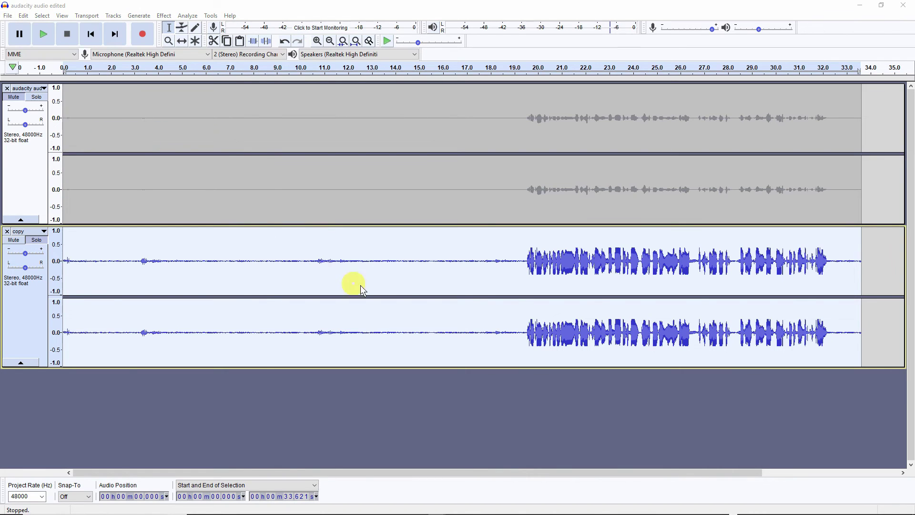
{"action": "left_click_drag", "start_coordinate": [132, 28], "coordinate": [332, 14]}
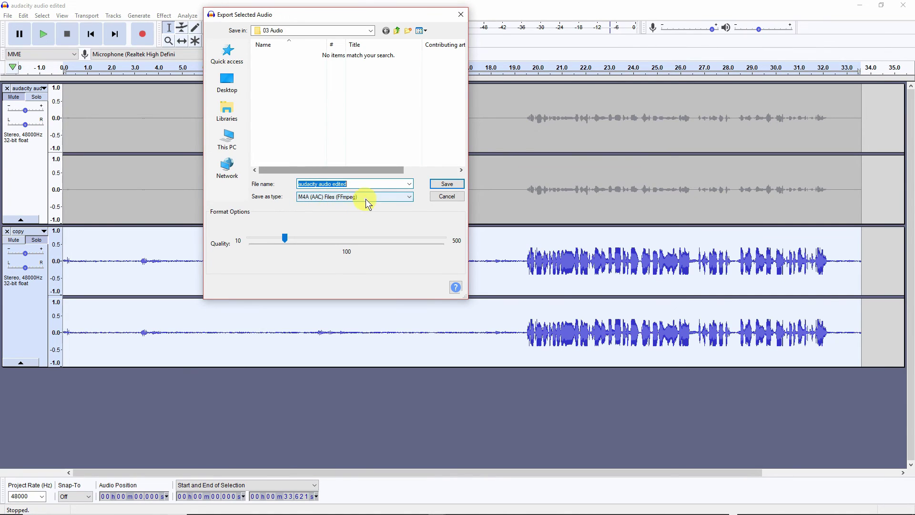
{"action": "left_click", "coordinate": [402, 198]}
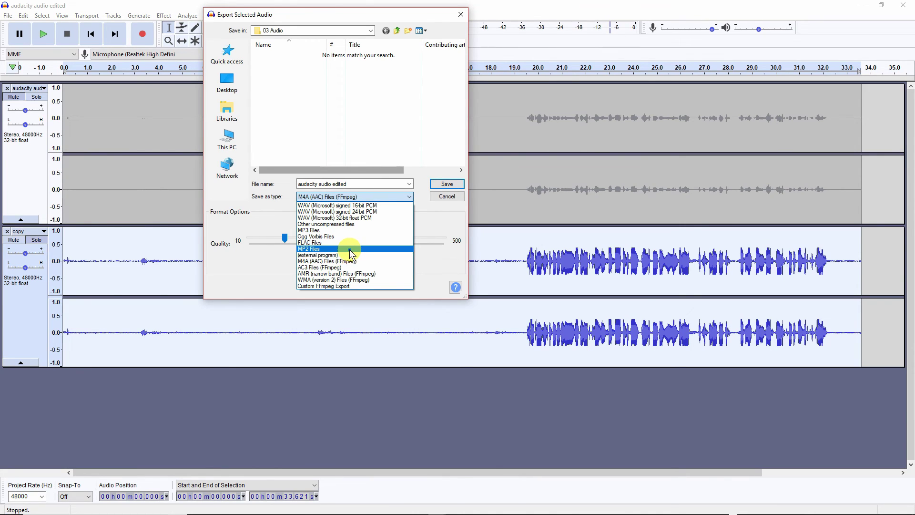
Export as WAV (Microsoft) 32-bit float PCM into Videos > 0000 better audio audacity > 03 Audio, leaving metadata blank.
{"action": "left_click", "coordinate": [350, 219]}
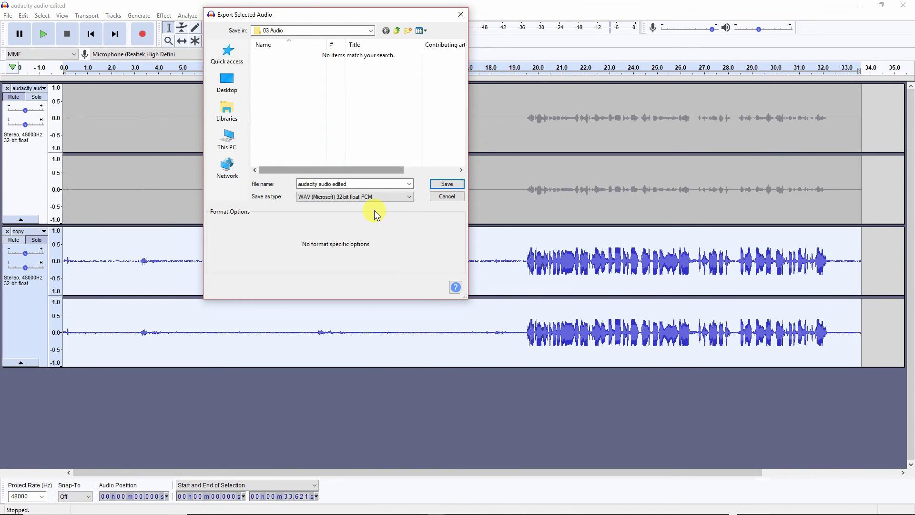
{"action": "left_click", "coordinate": [319, 30]}
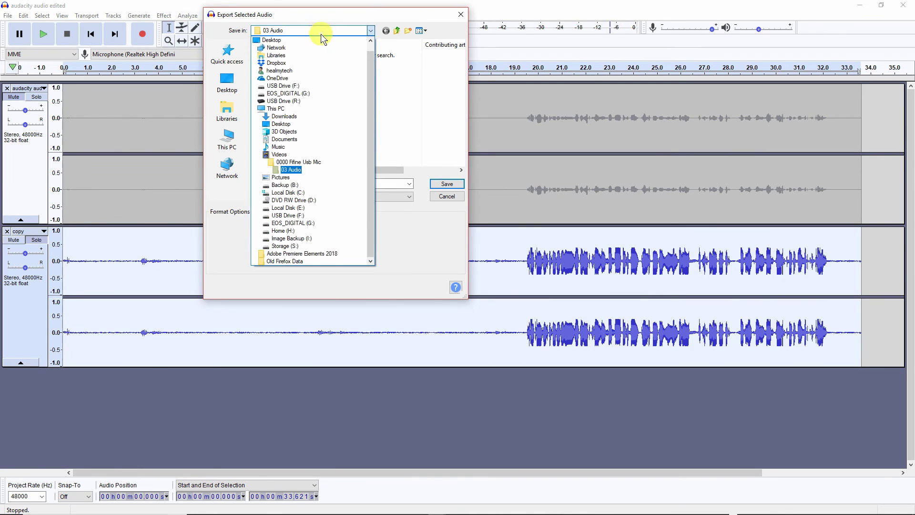
{"action": "left_click", "coordinate": [320, 155]}
{"action": "double_click", "coordinate": [338, 76]}
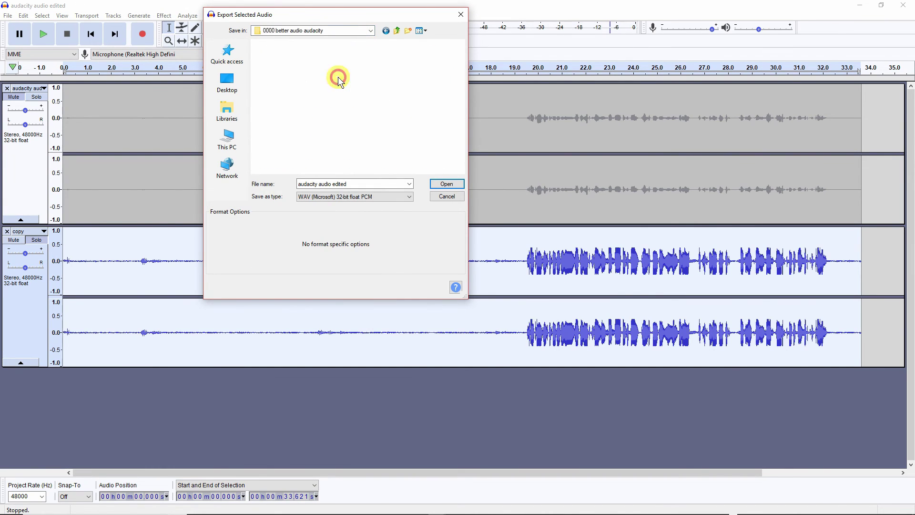
{"action": "left_click", "coordinate": [378, 84]}
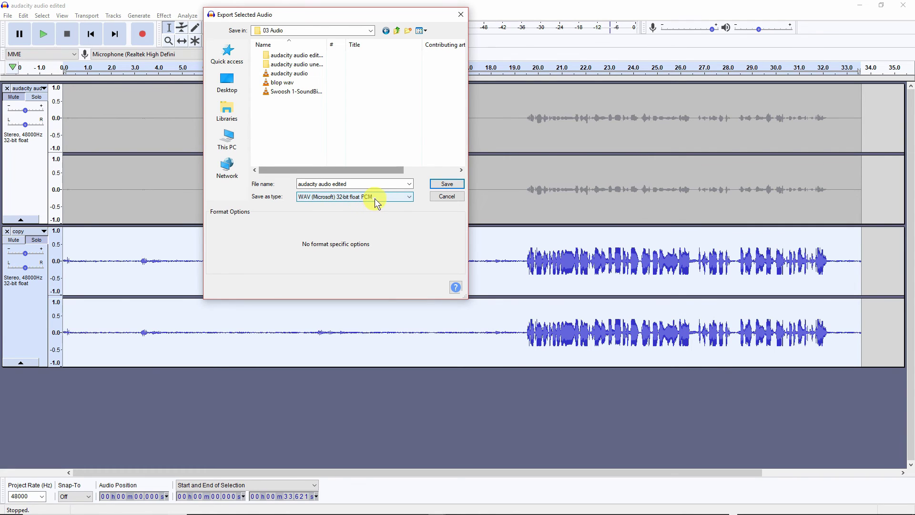
{"action": "left_click", "coordinate": [452, 187]}
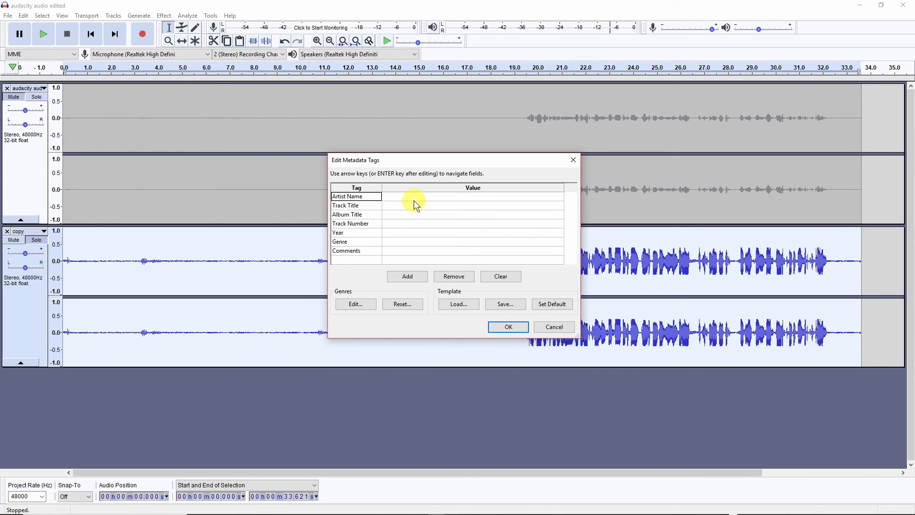
{"action": "left_click", "coordinate": [509, 326]}
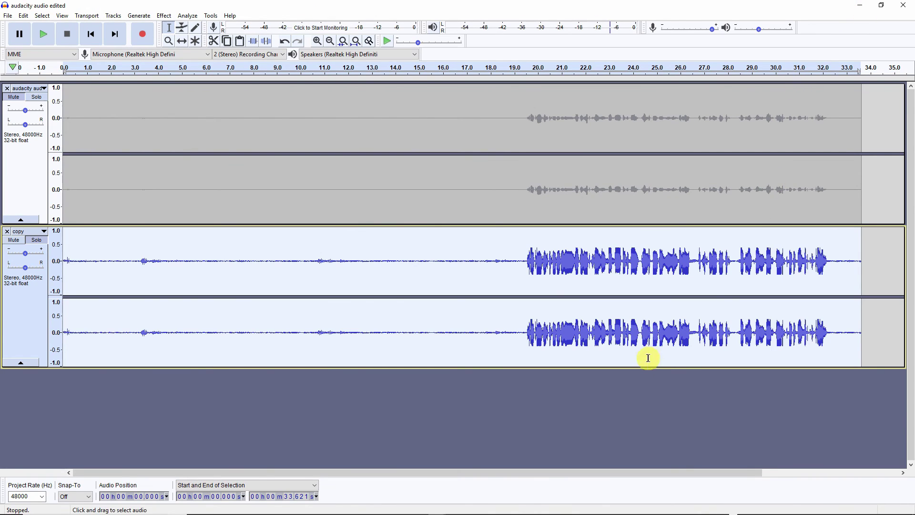
Select only the speech from 19.43 s to 32.42 s, then open and cancel Export Selected Audio.
{"action": "left_click", "coordinate": [632, 402]}
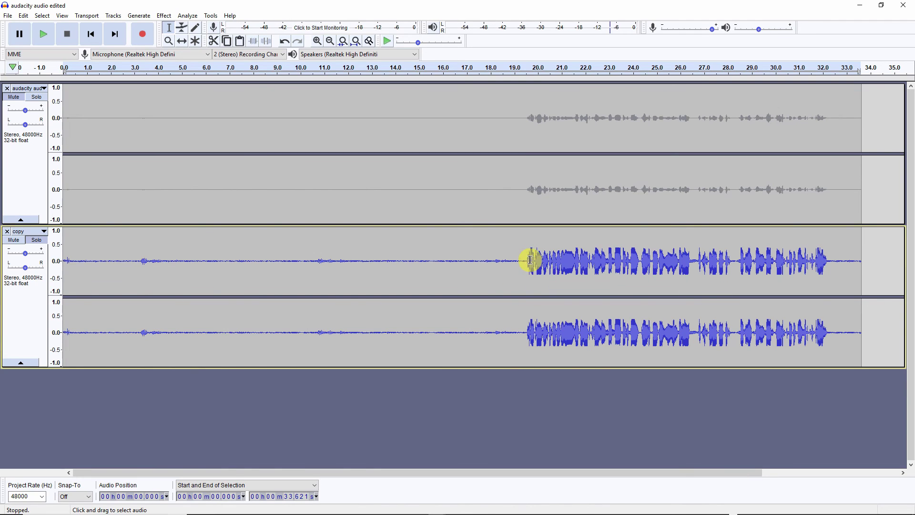
{"action": "left_click_drag", "start_coordinate": [524, 252], "coordinate": [832, 307]}
{"action": "left_click", "coordinate": [9, 17]}
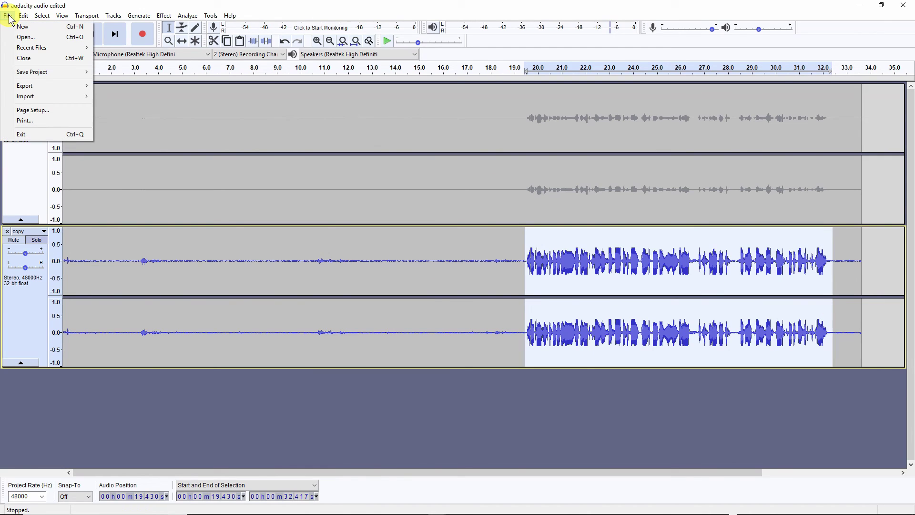
{"action": "mouse_move", "coordinate": [50, 81]}
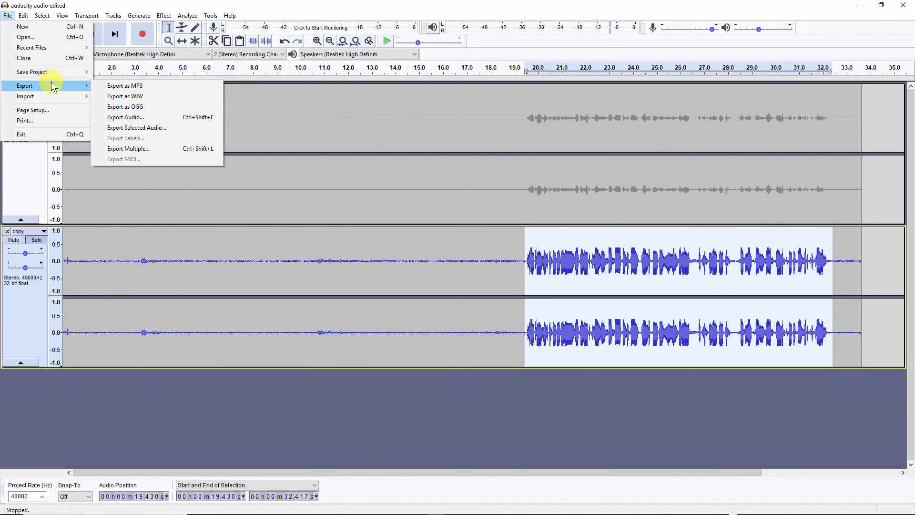
{"action": "left_click", "coordinate": [153, 128]}
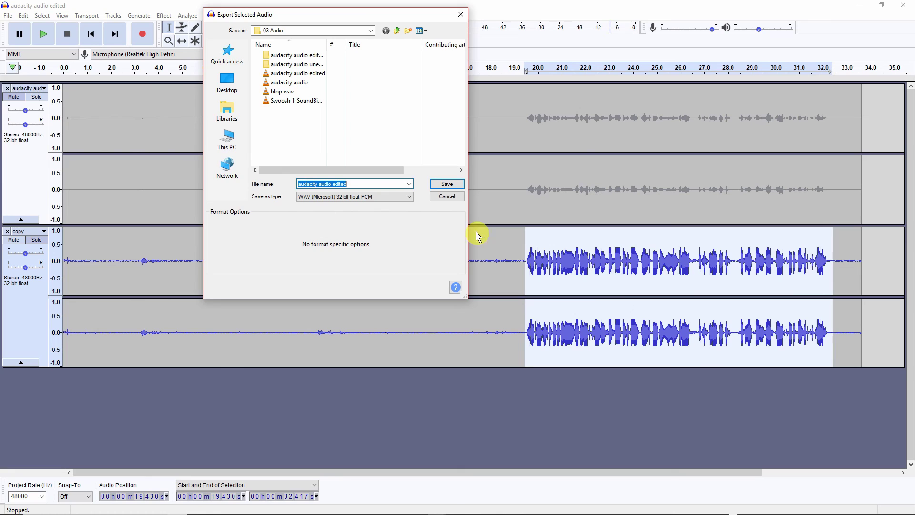
{"action": "left_click", "coordinate": [447, 195]}
Open the full Export Audio dialog from the File menu and cancel it.
{"action": "left_click", "coordinate": [8, 15]}
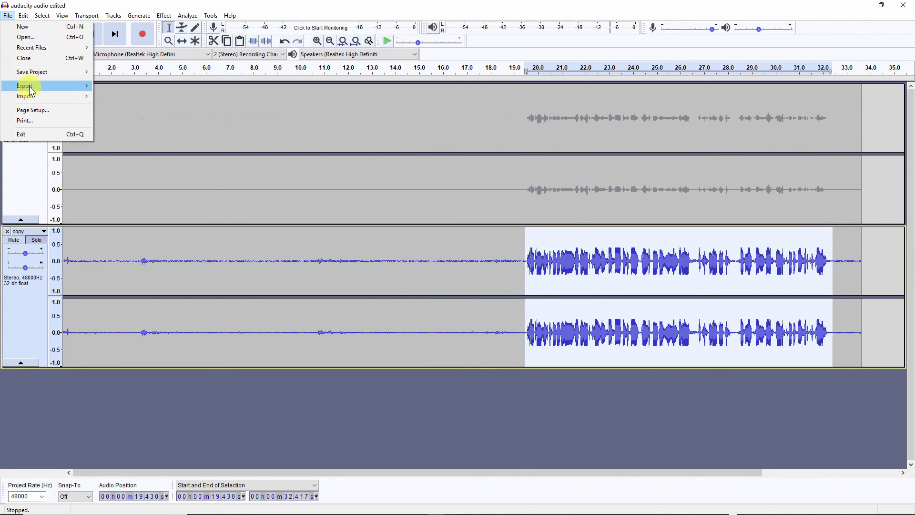
{"action": "mouse_move", "coordinate": [30, 87]}
{"action": "left_click", "coordinate": [145, 116]}
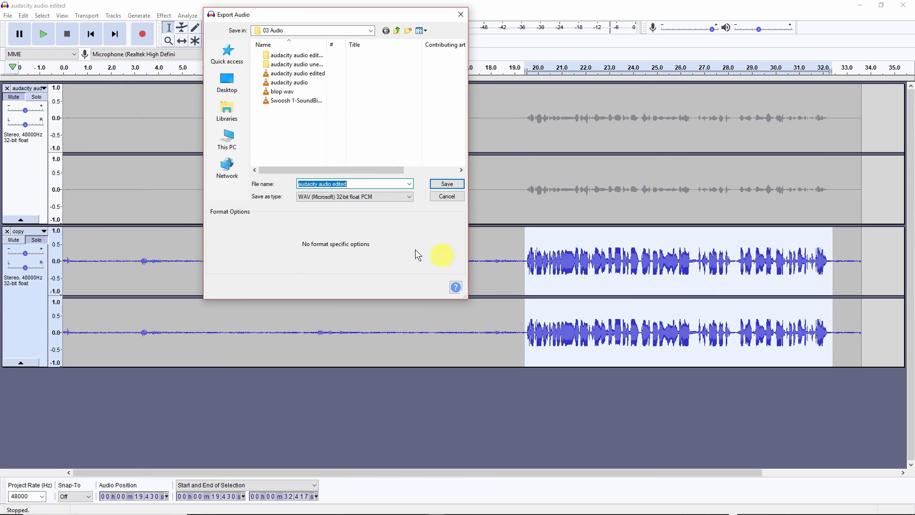
{"action": "left_click", "coordinate": [454, 198]}
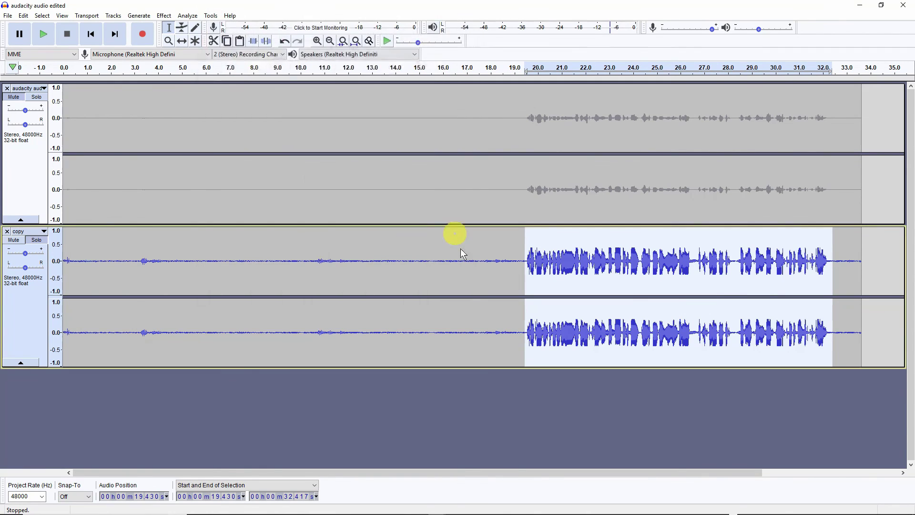
Browse the Effect menu without applying anything, then select the entire copy track (0–33.621 s).
{"action": "left_click", "coordinate": [502, 263]}
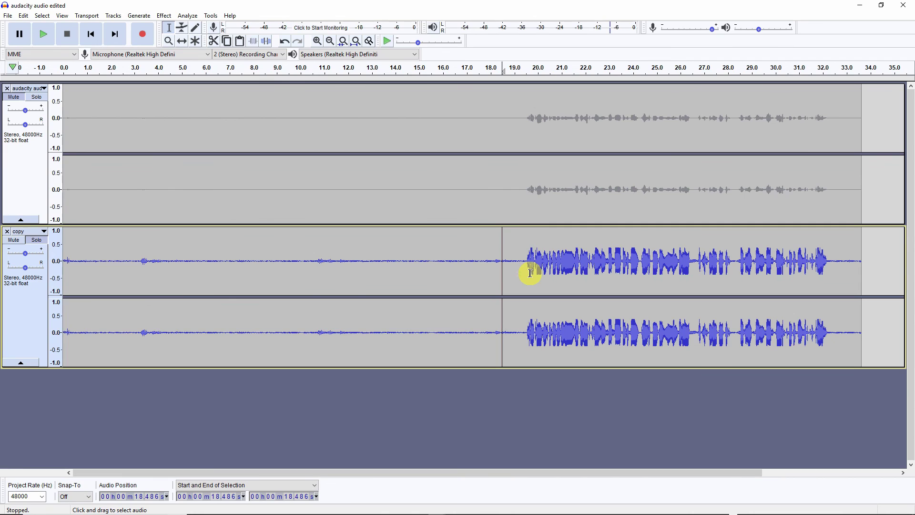
{"action": "left_click", "coordinate": [163, 16]}
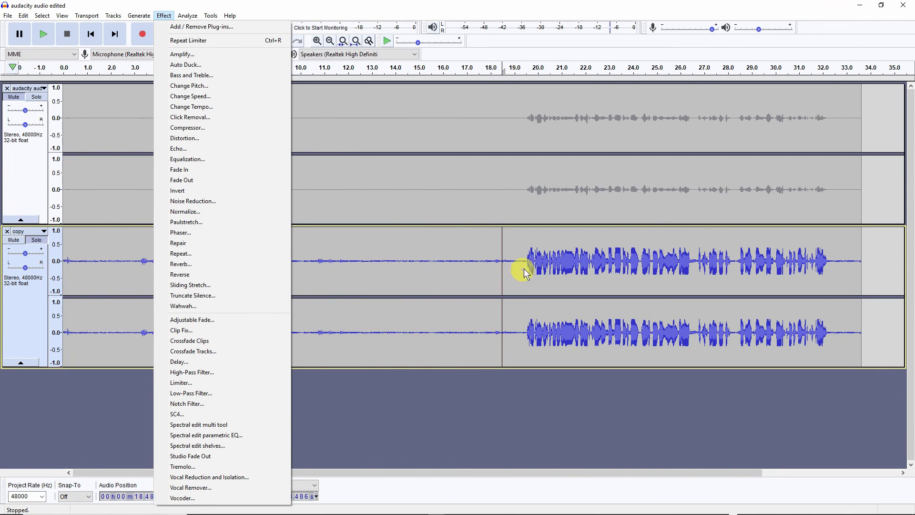
{"action": "left_click", "coordinate": [374, 6]}
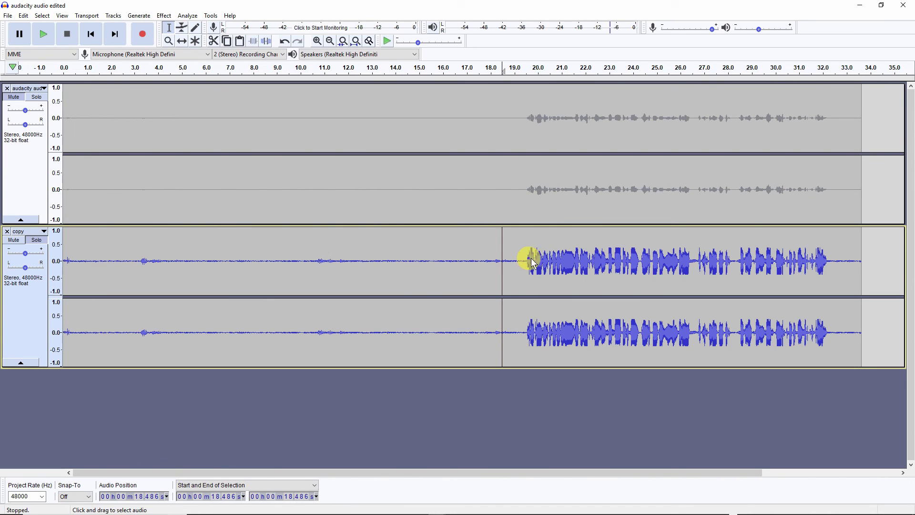
{"action": "left_click", "coordinate": [35, 315]}
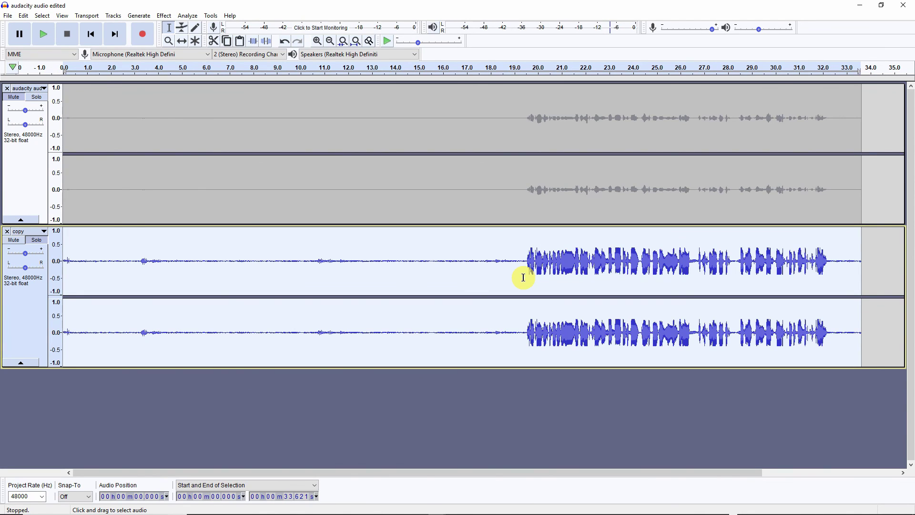
Raise the copy track's gain slider to about +9 dB.
{"action": "left_click", "coordinate": [26, 253]}
{"action": "left_click", "coordinate": [26, 253]}
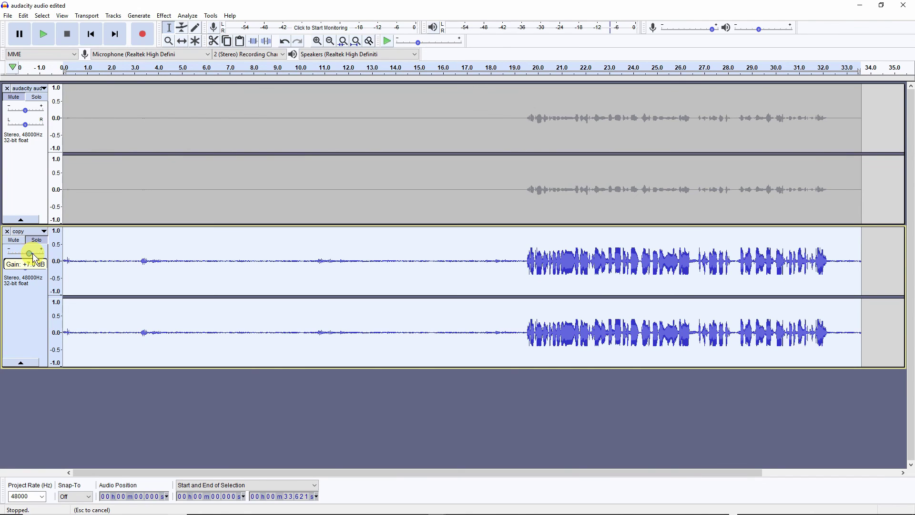
{"action": "left_click_drag", "start_coordinate": [37, 259], "coordinate": [33, 256]}
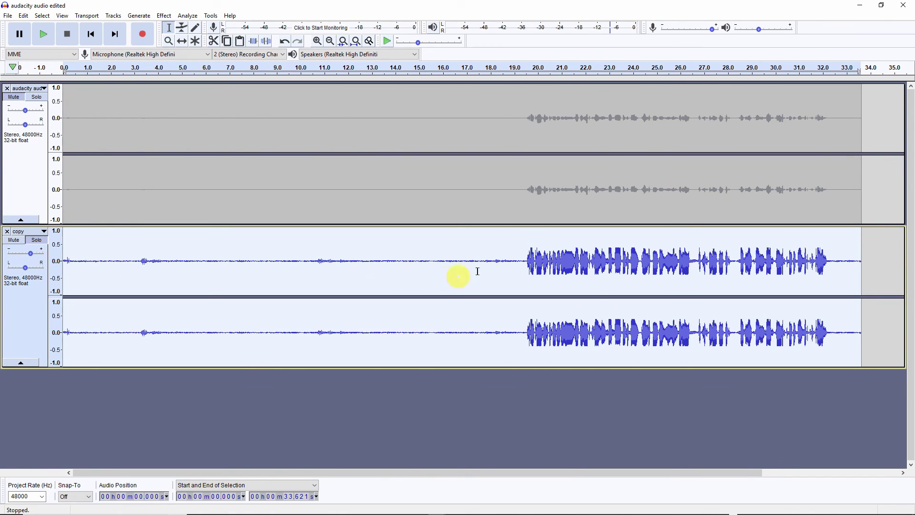
Play the boosted speech starting at 19.41 s, then stop playback.
{"action": "left_click", "coordinate": [524, 254]}
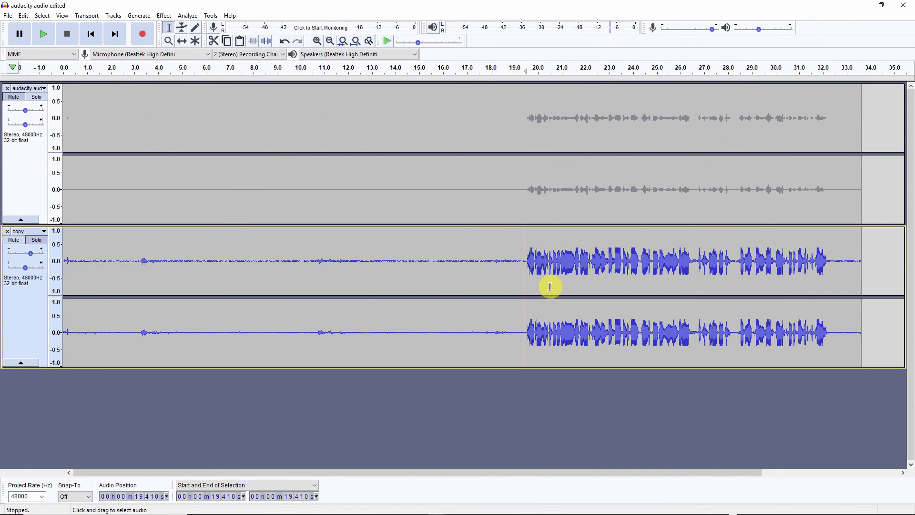
{"action": "key", "text": "space"}
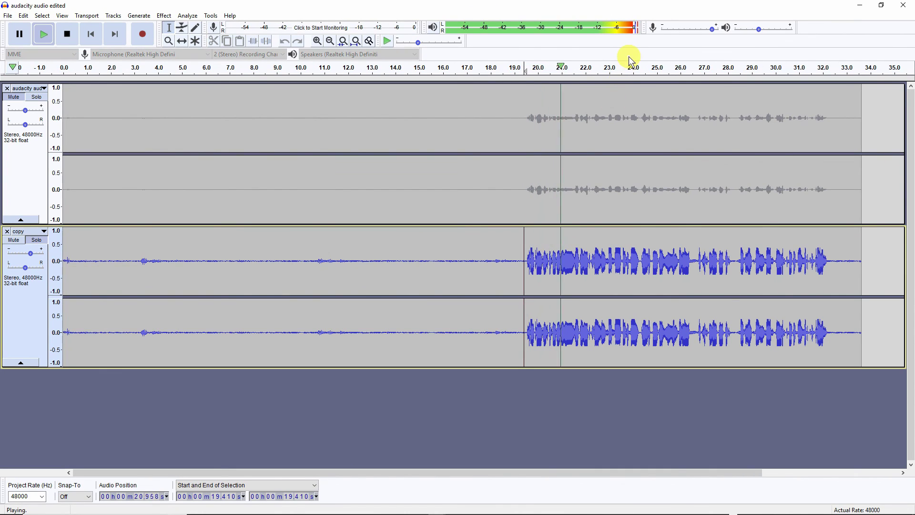
{"action": "key", "text": "space"}
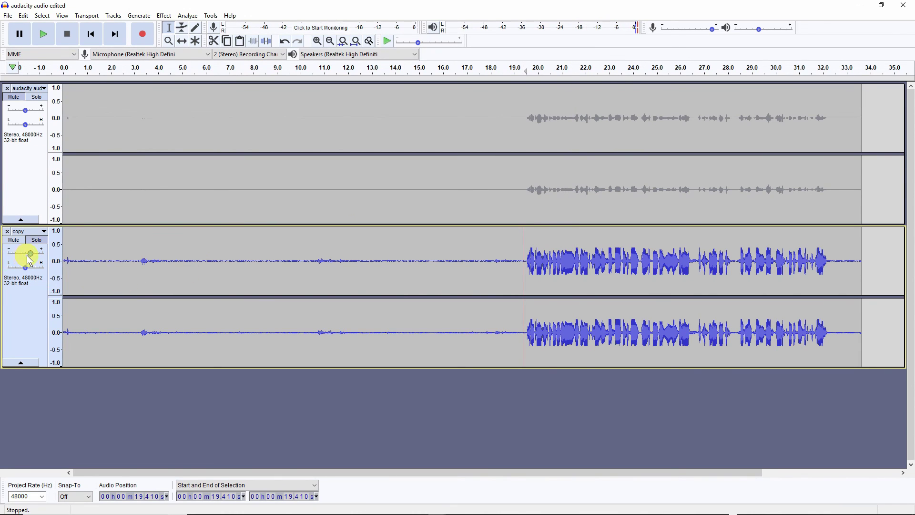
Select the copy clip and replay the boosted speech from 19.57 s, then stop.
{"action": "double_click", "coordinate": [159, 249]}
{"action": "left_click", "coordinate": [527, 254]}
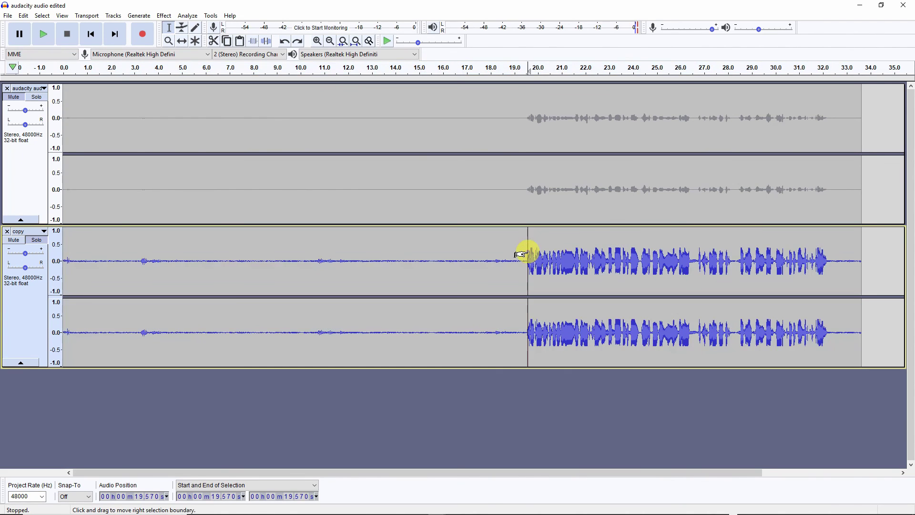
{"action": "key", "text": "space"}
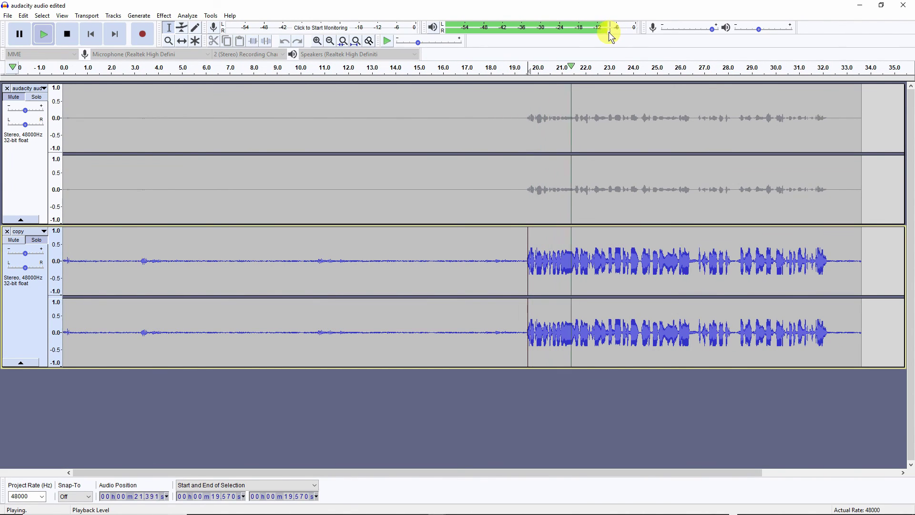
{"action": "key", "text": "space"}
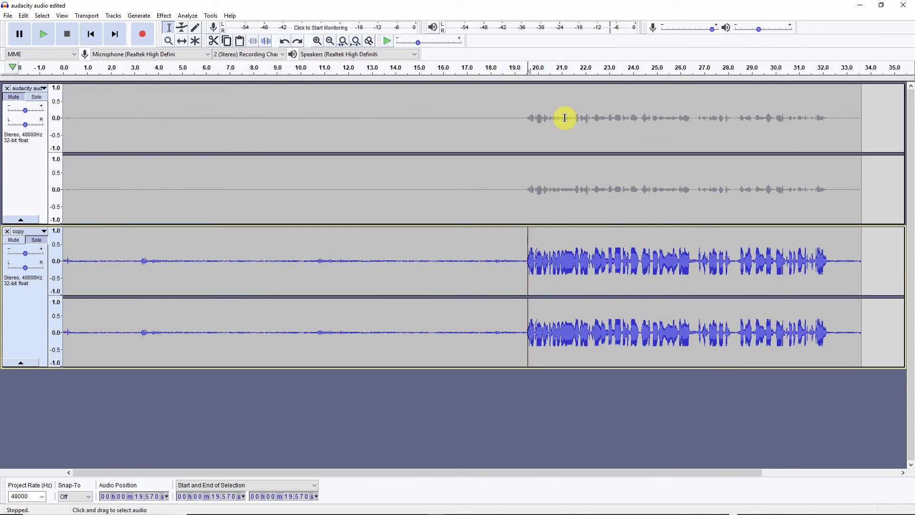
{"action": "left_click", "coordinate": [862, 6]}
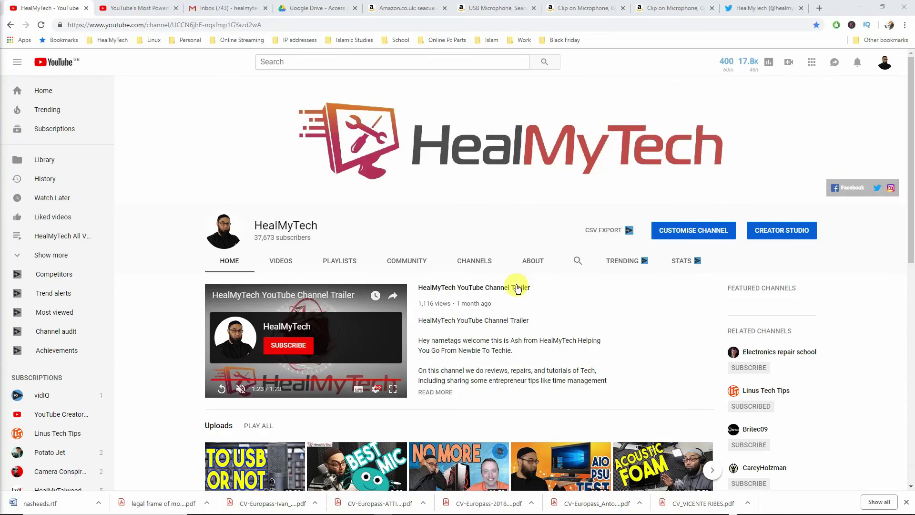